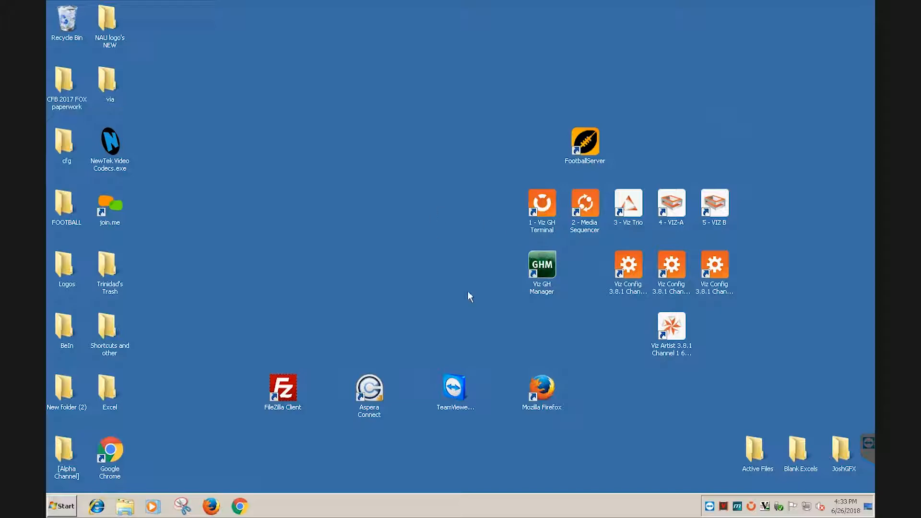
# - Open Viz GH Terminal, examine the Graphic Hub naming service and server status details, and close it
pyautogui.doubleClick(542, 208)
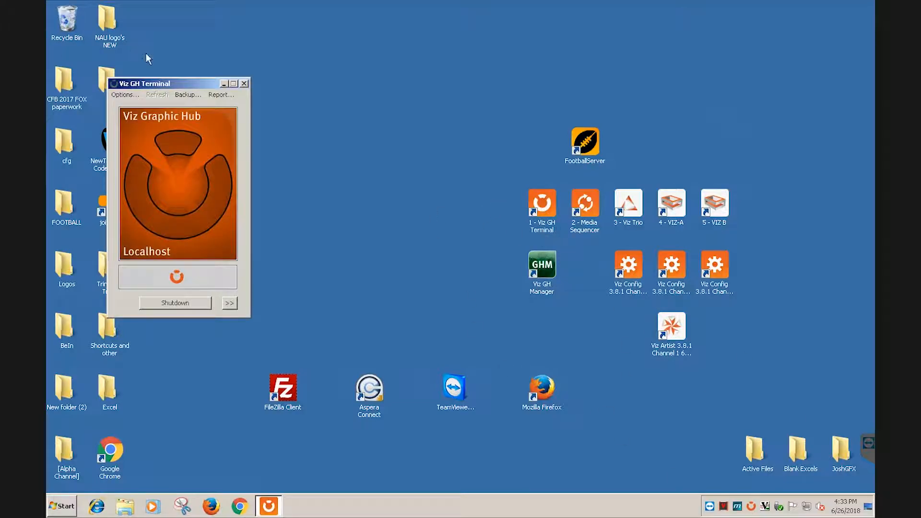
pyautogui.click(230, 303)
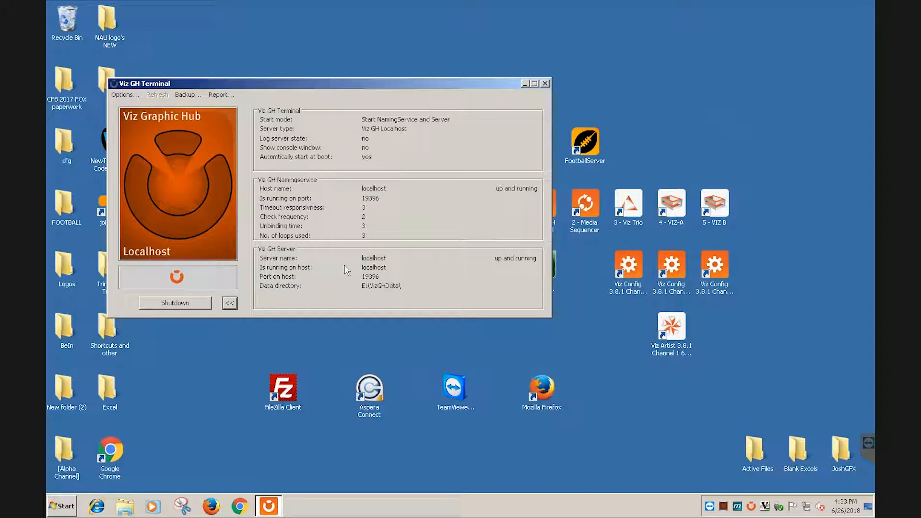
pyautogui.click(545, 84)
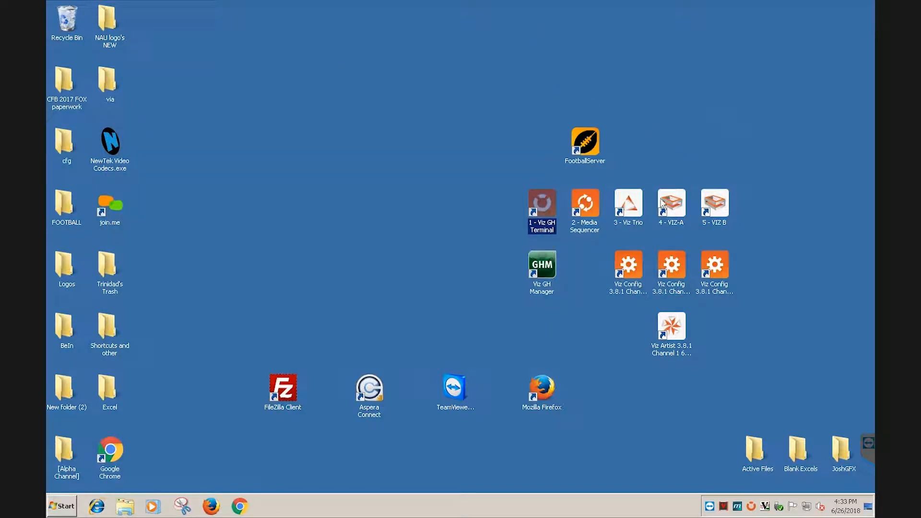
# - Open Viz GH Manager, log in to the LOCALHOST hub as Guest and expand the data project
pyautogui.doubleClick(550, 269)
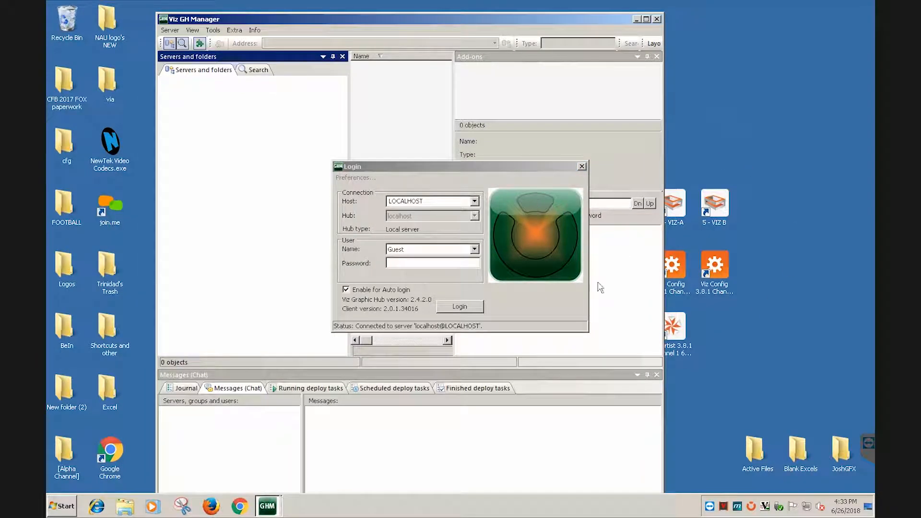
pyautogui.click(451, 302)
pyautogui.click(176, 90)
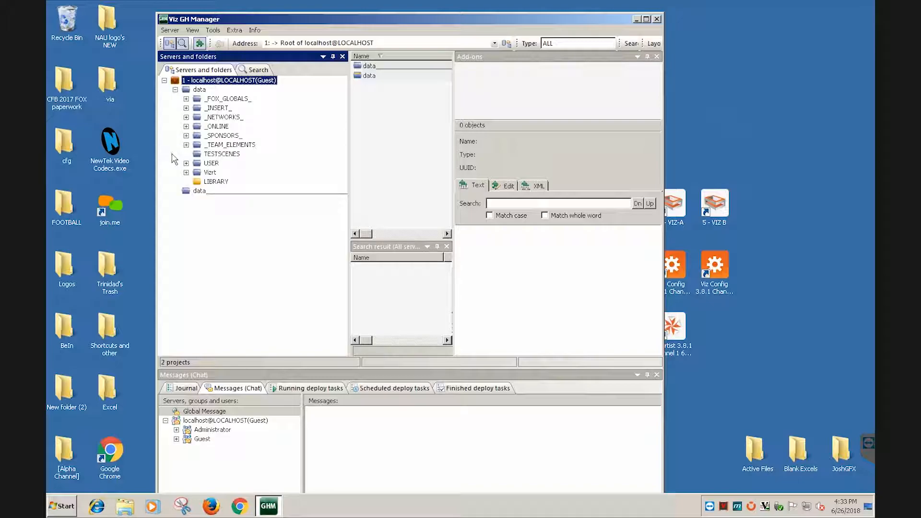
# - Expand the server tree through Vizrt, JoshGFX and _TEAM_ELEMENTS_ to list the Team_Directory projects
pyautogui.click(187, 172)
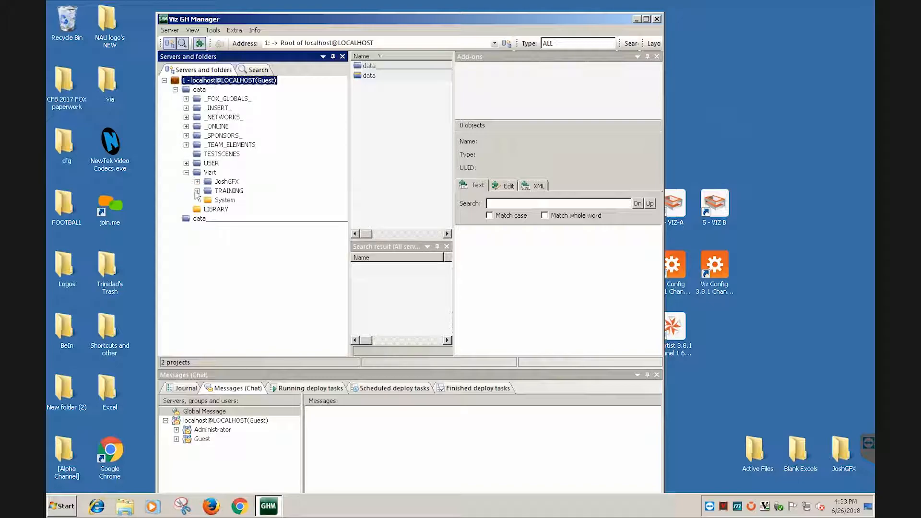
pyautogui.click(197, 182)
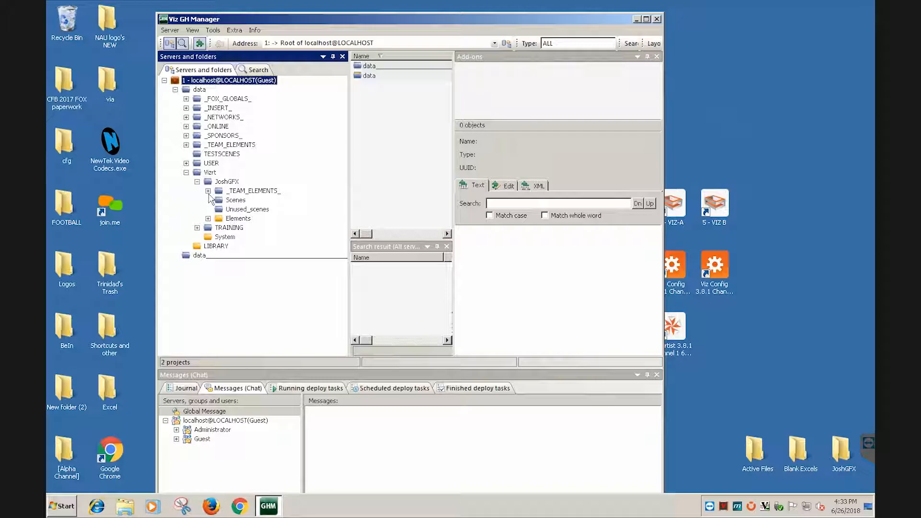
pyautogui.click(208, 191)
pyautogui.click(219, 228)
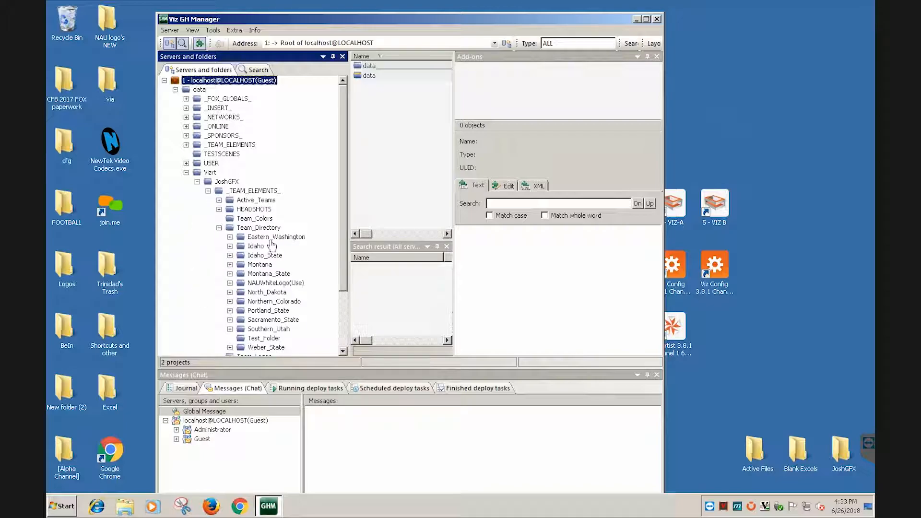
pyautogui.scroll(-1, 281, 207)
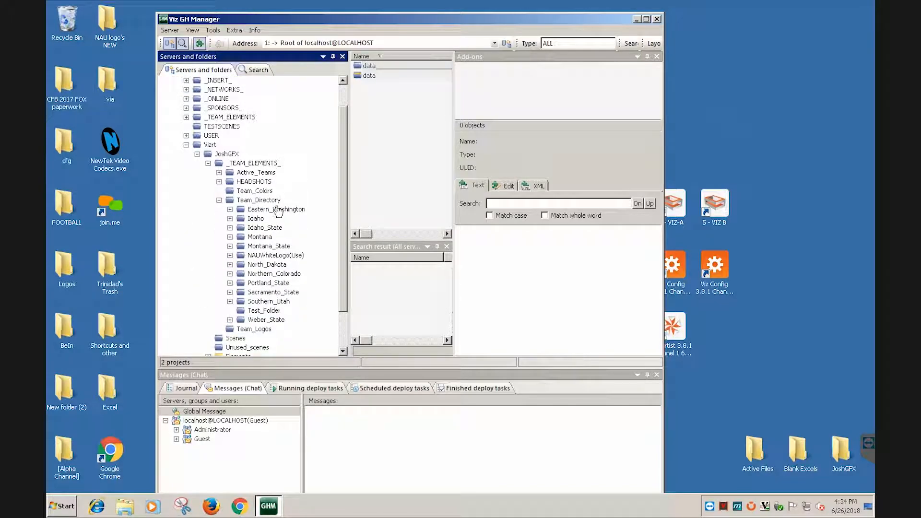
# - Look through the existing team projects in Team_Directory, from Eastern_Washington to Southern_Utah, to see how they are set up
pyautogui.click(278, 210)
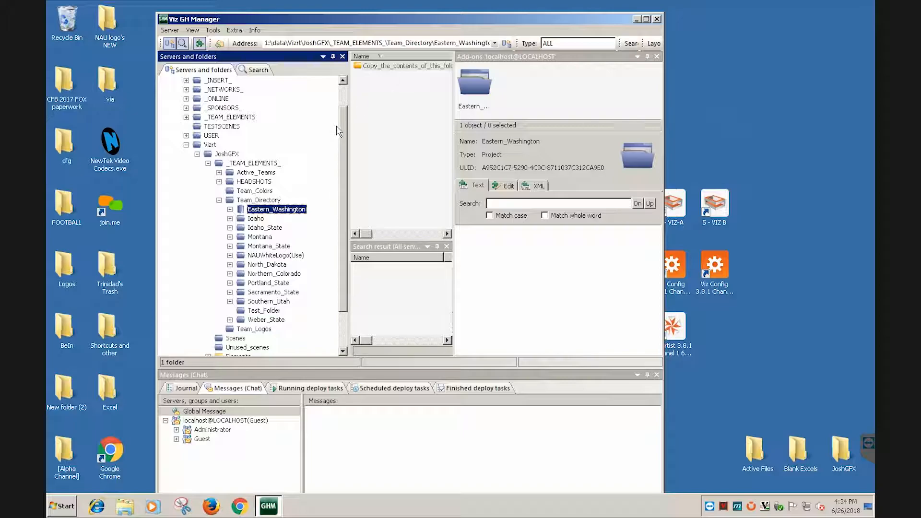
pyautogui.scroll(-1, 346, 140)
pyautogui.click(257, 191)
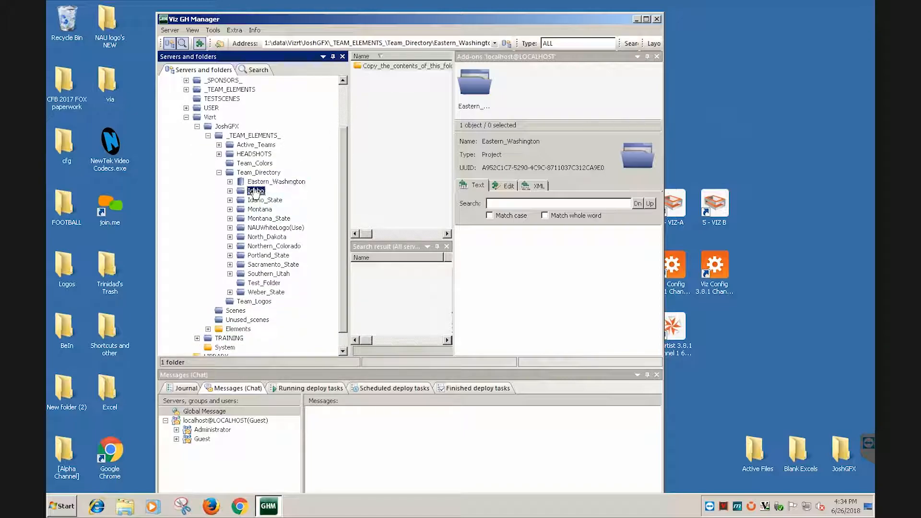
pyautogui.click(263, 201)
pyautogui.click(263, 210)
pyautogui.click(264, 219)
pyautogui.click(265, 237)
pyautogui.click(265, 247)
pyautogui.click(266, 256)
pyautogui.click(267, 274)
pyautogui.click(266, 219)
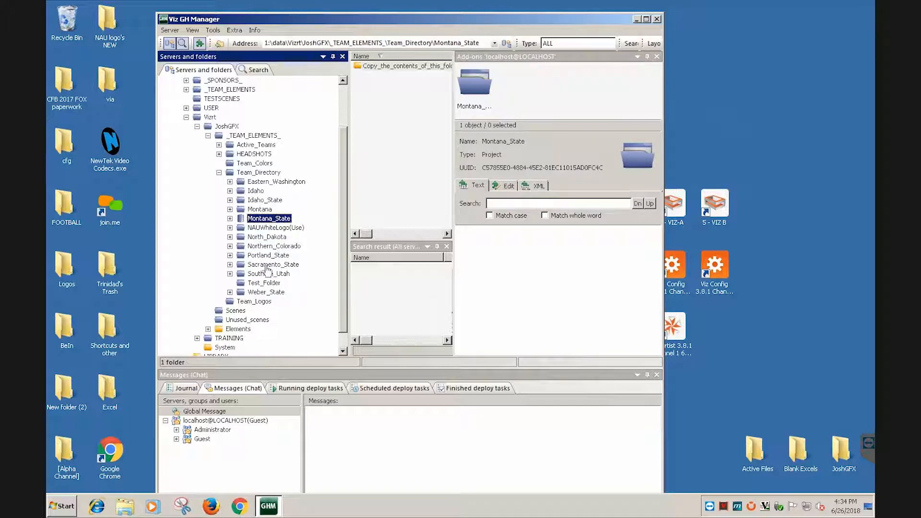
pyautogui.click(264, 181)
pyautogui.click(263, 173)
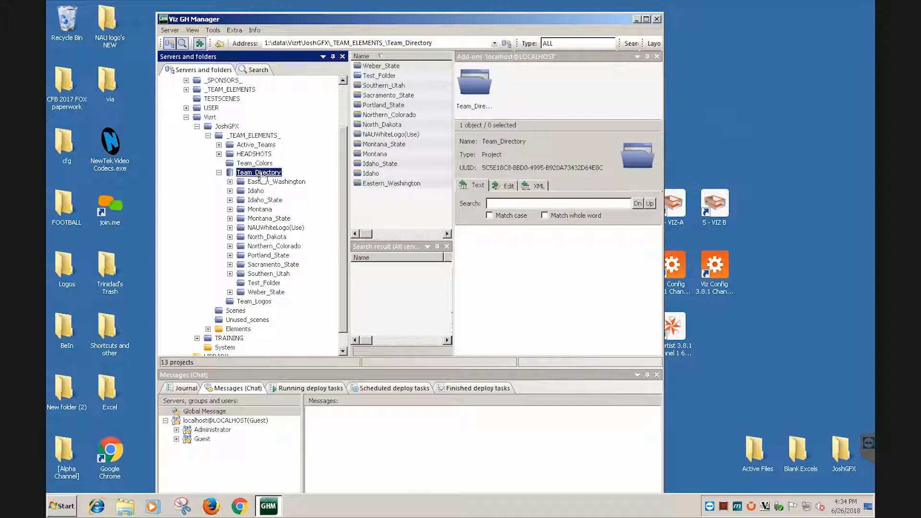
pyautogui.rightClick(263, 174)
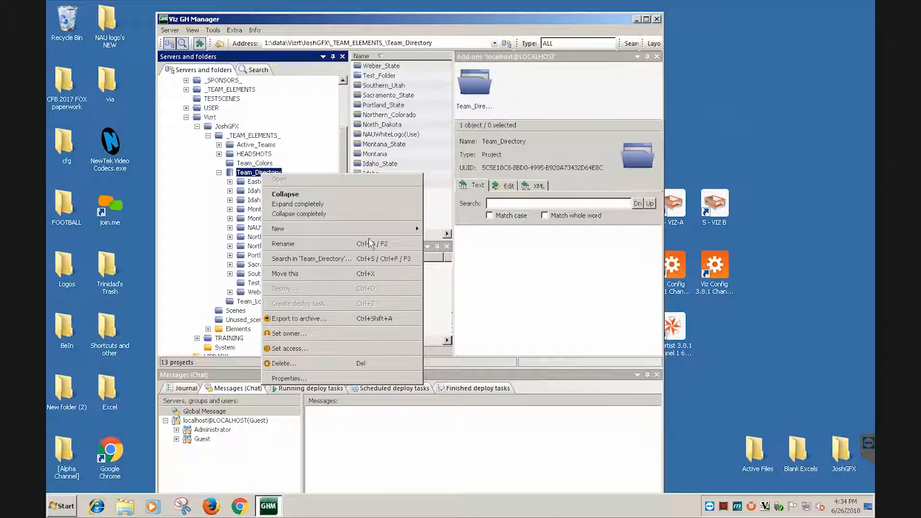
pyautogui.moveTo(367, 234)
pyautogui.click(437, 229)
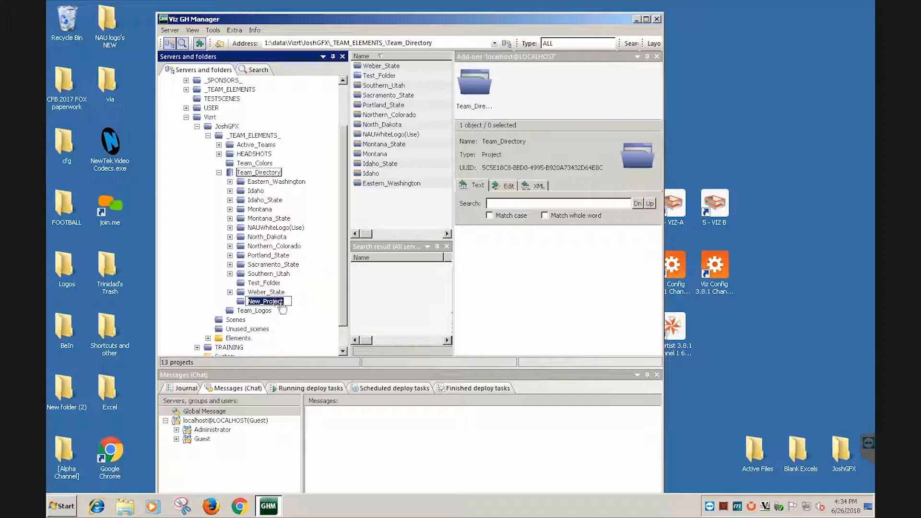
pyautogui.press('Escape')
# - Create a new project named Arizona_Christian inside Team_Directory, accepting the corrected name
pyautogui.rightClick(246, 174)
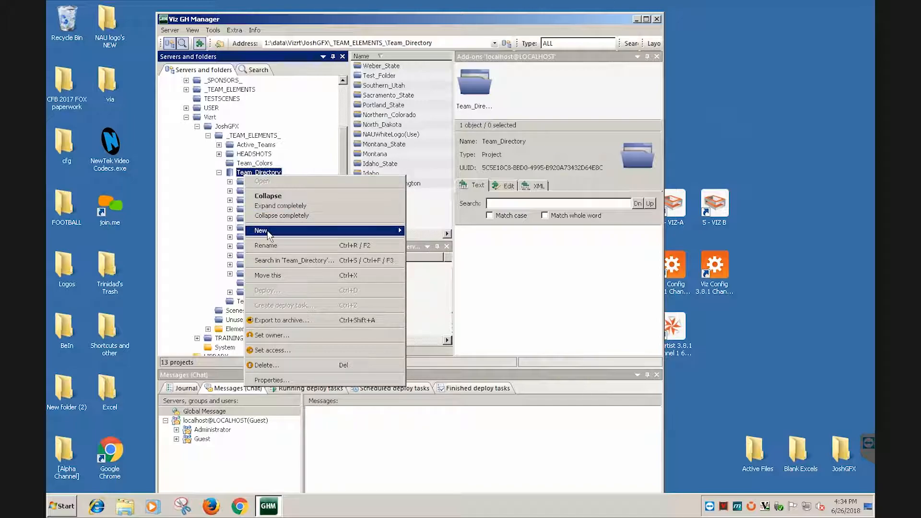
pyautogui.moveTo(383, 230)
pyautogui.click(439, 232)
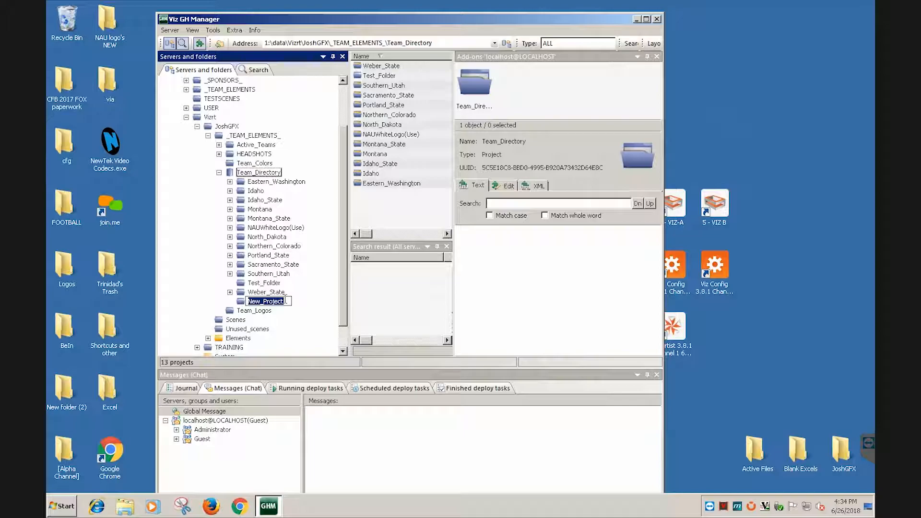
pyautogui.write('Arizona Christian')
pyautogui.press('Return')
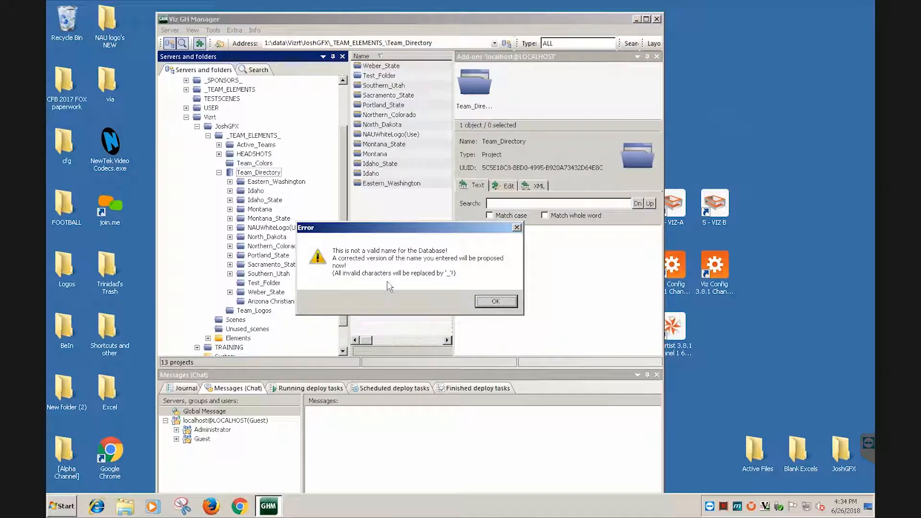
pyautogui.click(501, 301)
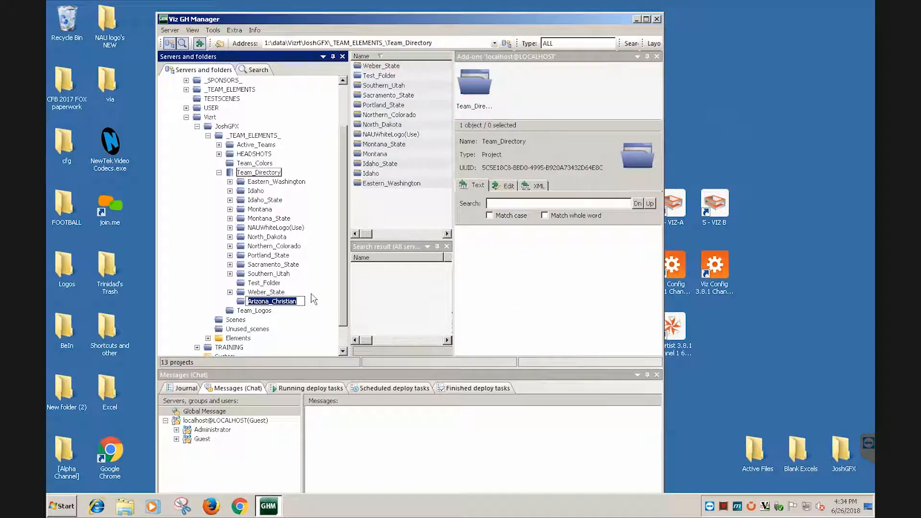
pyautogui.press('Return')
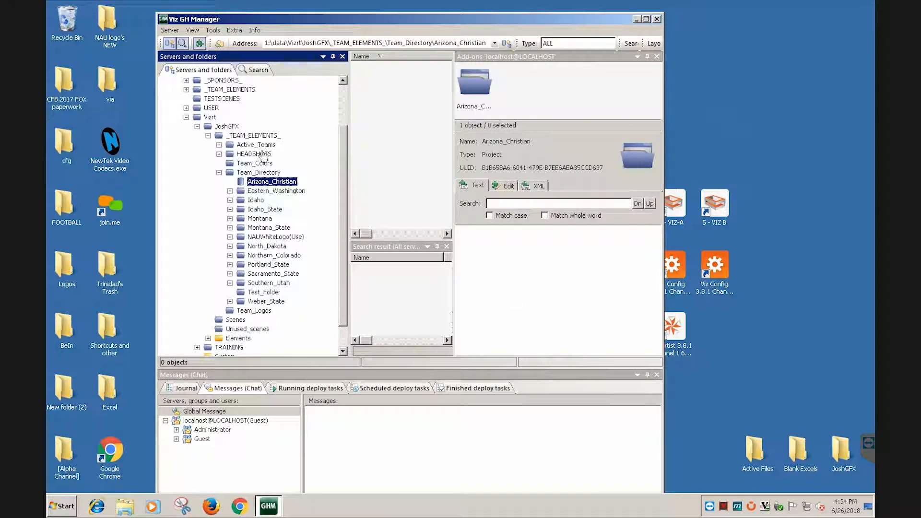
# - Try to create a folder named "Copy the contents of this folder" inside the Arizona_Christian project
pyautogui.rightClick(401, 91)
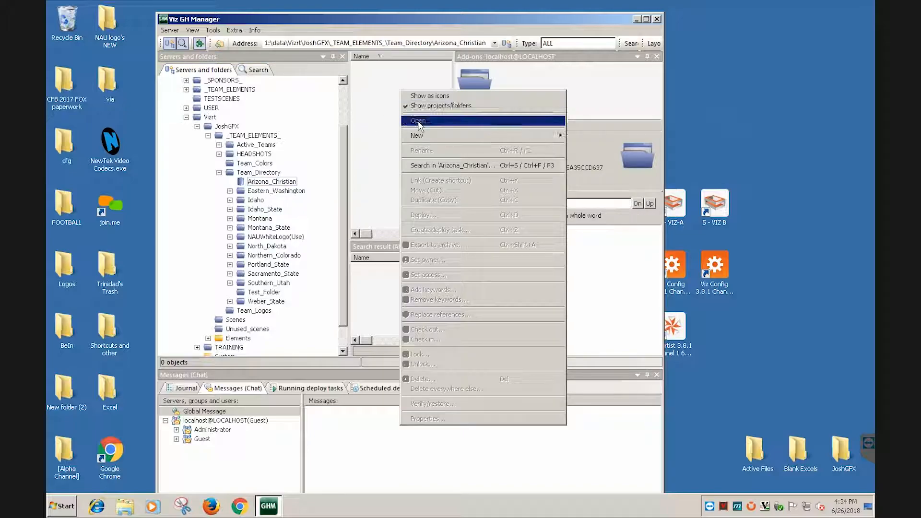
pyautogui.moveTo(514, 142)
pyautogui.click(582, 145)
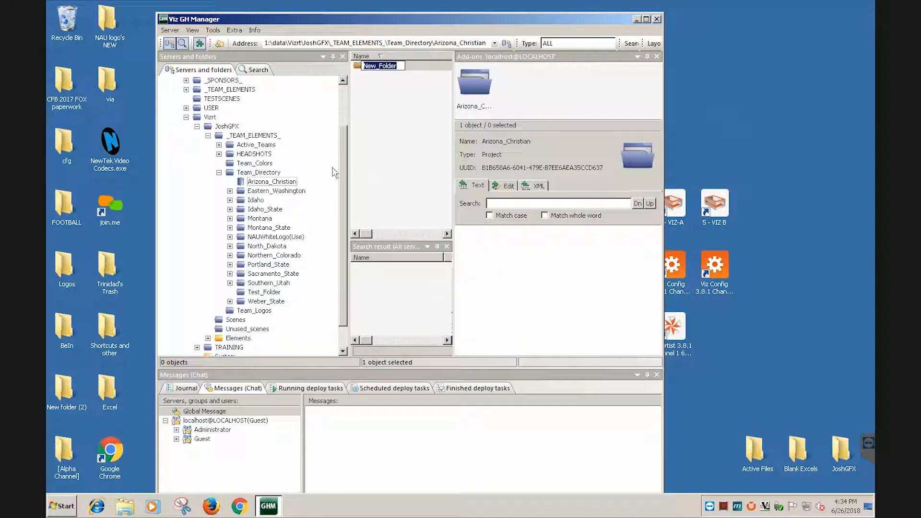
pyautogui.write('Copy the contents of this f')
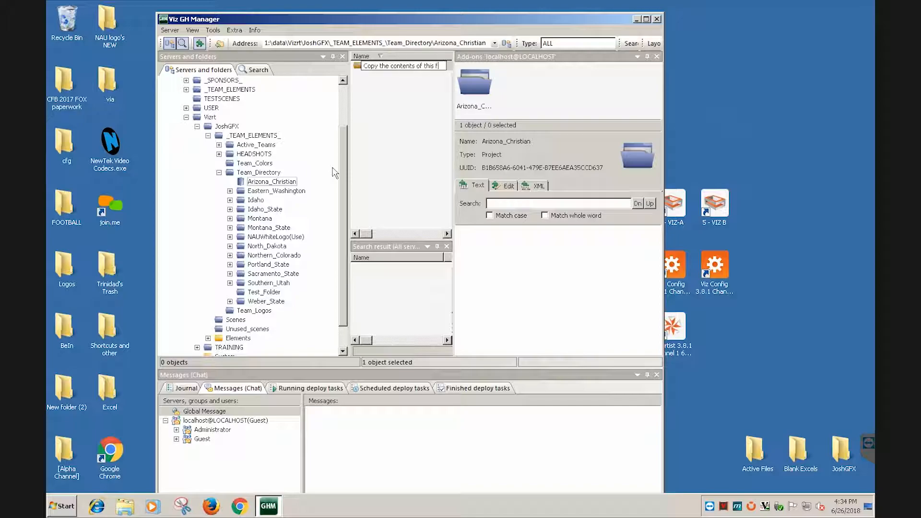
pyautogui.press('Return')
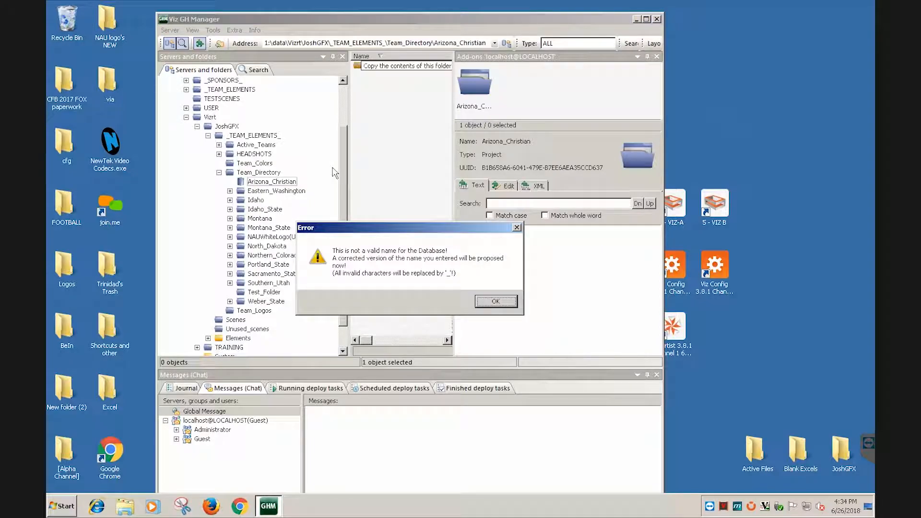
pyautogui.press('Return')
pyautogui.click(398, 97)
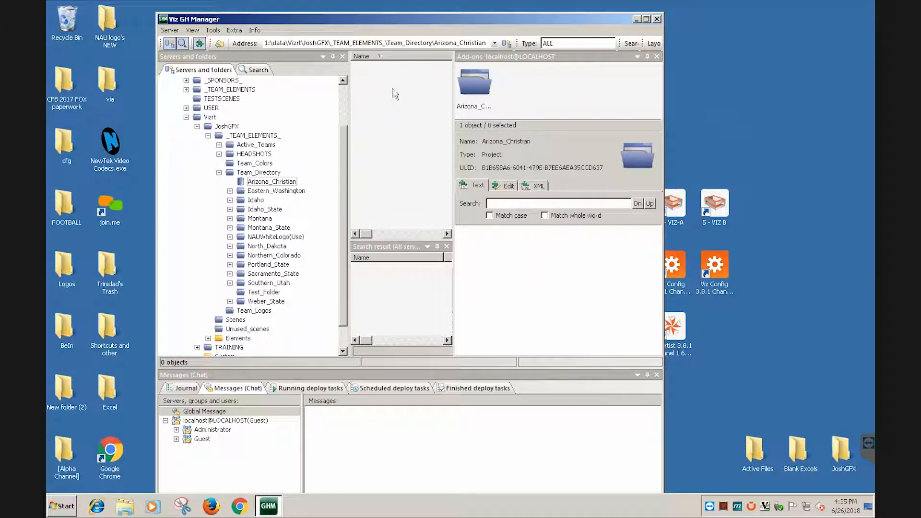
pyautogui.click(279, 182)
pyautogui.click(377, 94)
pyautogui.click(384, 146)
pyautogui.rightClick(387, 78)
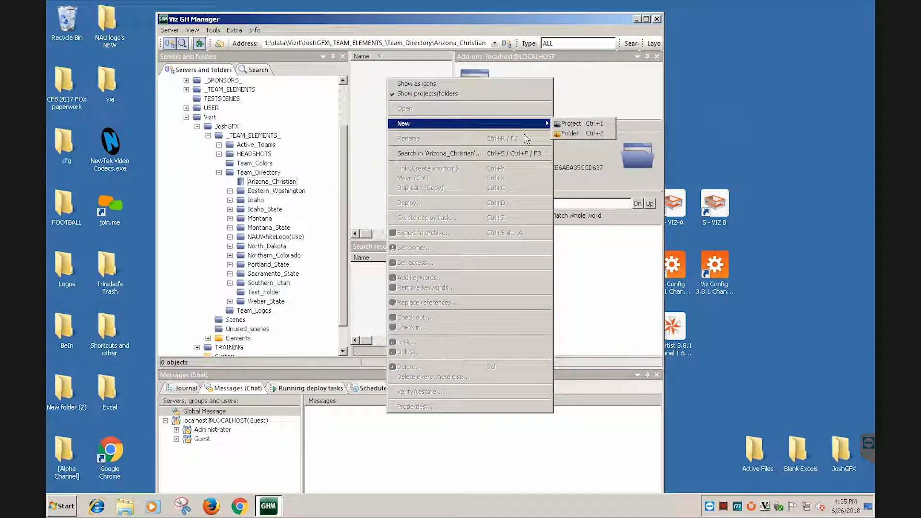
pyautogui.click(569, 130)
pyautogui.rightClick(380, 102)
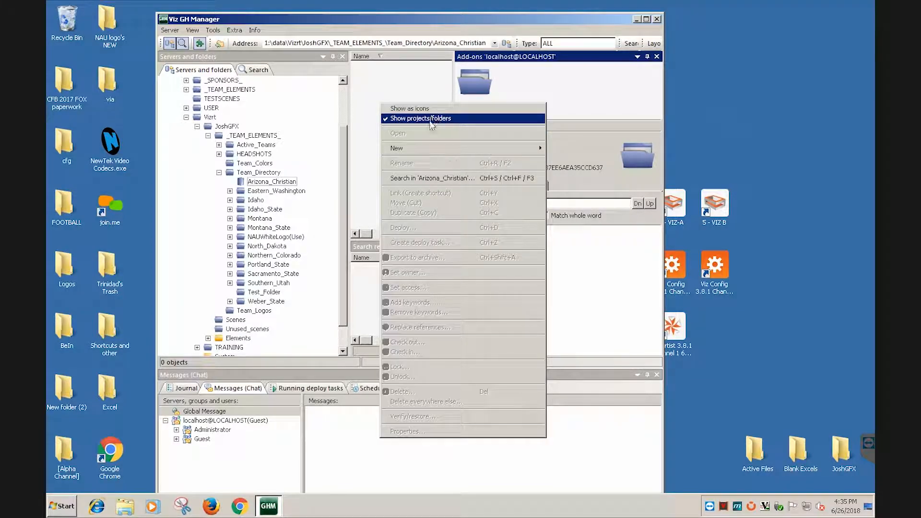
pyautogui.click(367, 78)
# - Create a folder named Copy_the_contents_of_this_folder inside the Arizona_Christian project and open it
pyautogui.rightClick(373, 73)
pyautogui.moveTo(410, 117)
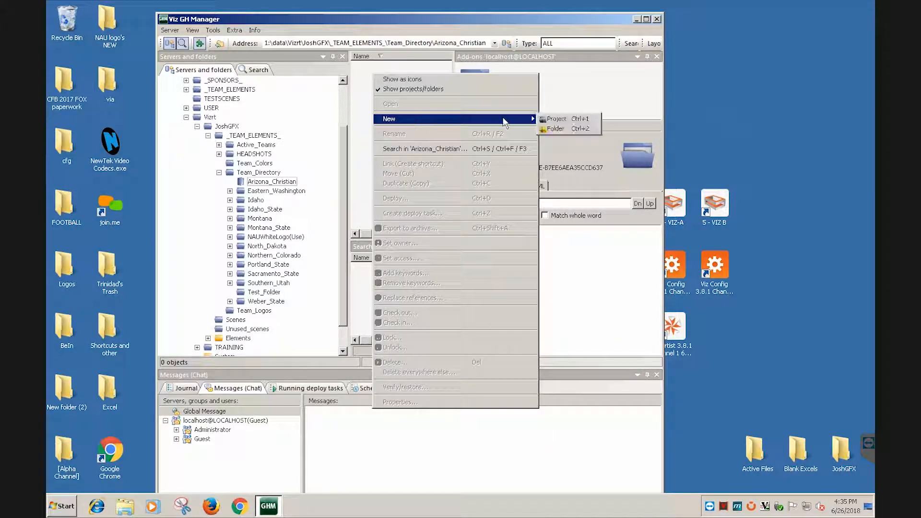
pyautogui.click(561, 129)
pyautogui.write('Copy the contents of this folder')
pyautogui.press('Return')
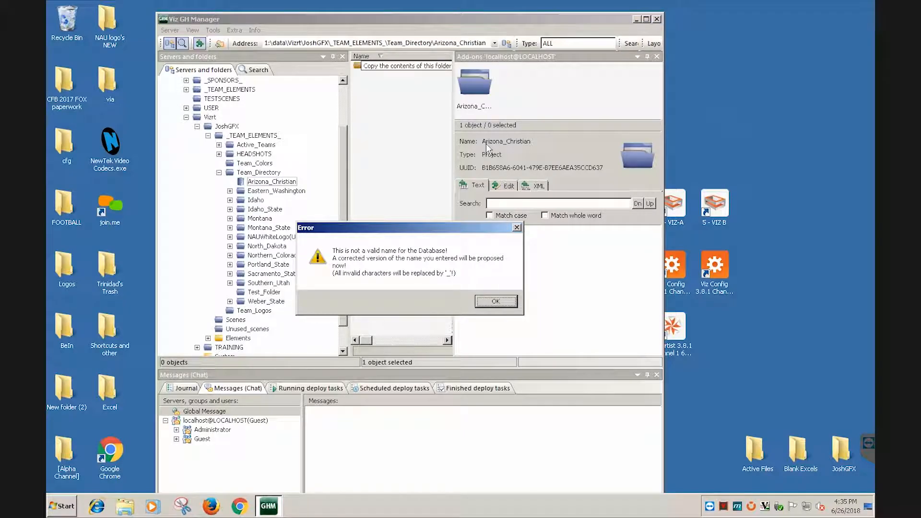
pyautogui.press('Return')
pyautogui.press('Return')
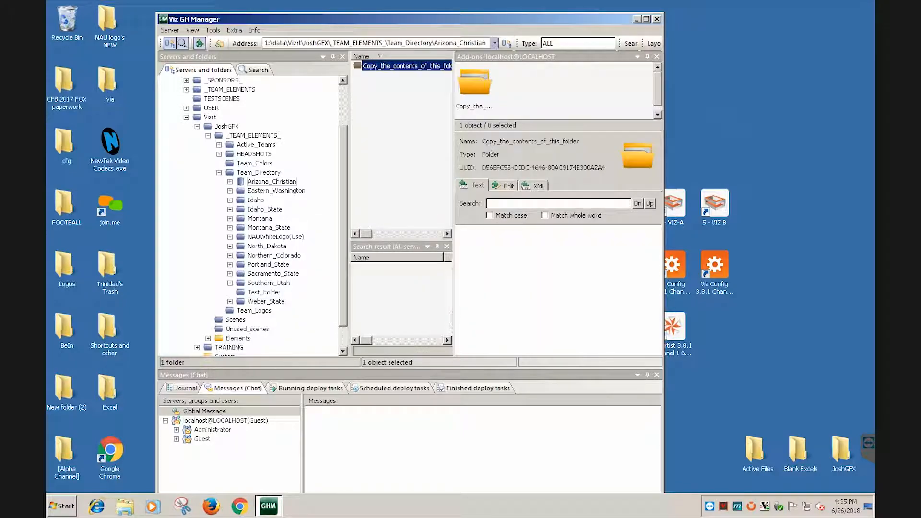
pyautogui.doubleClick(376, 67)
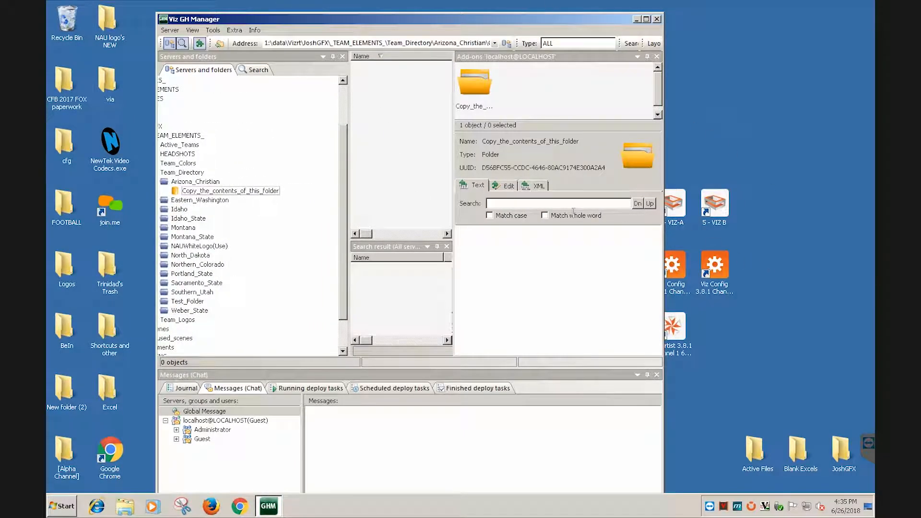
pyautogui.moveTo(446, 20); pyautogui.dragTo(344, 16)
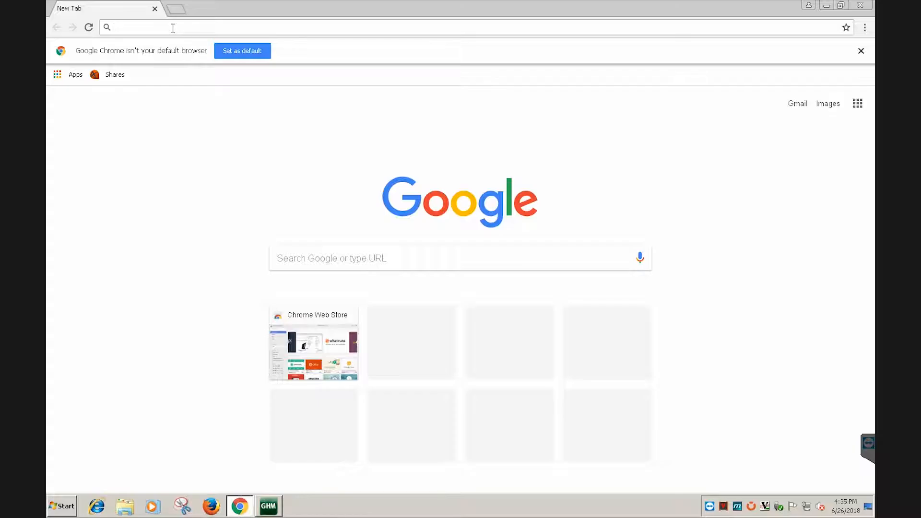
# - Switch to Google Chrome, search for "arizona christian" and open the Arizona Christian University website
pyautogui.write('Arizona christ')
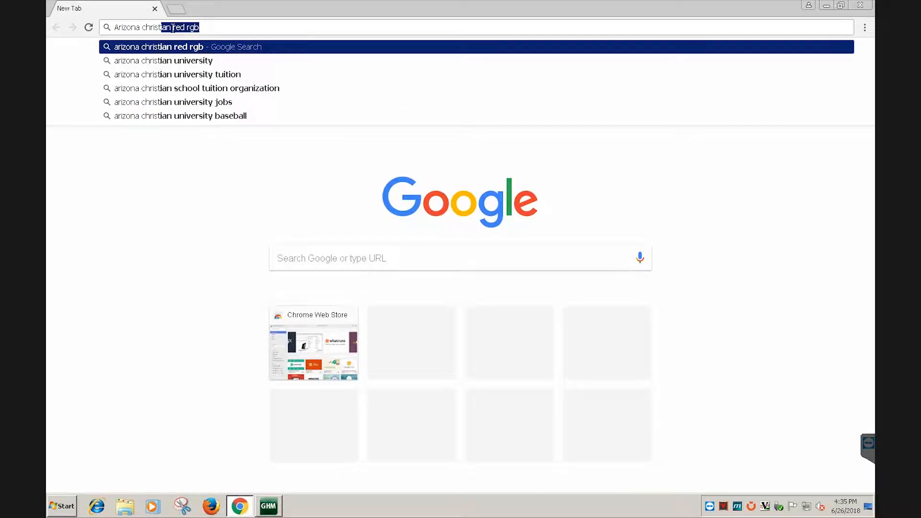
pyautogui.press('Return')
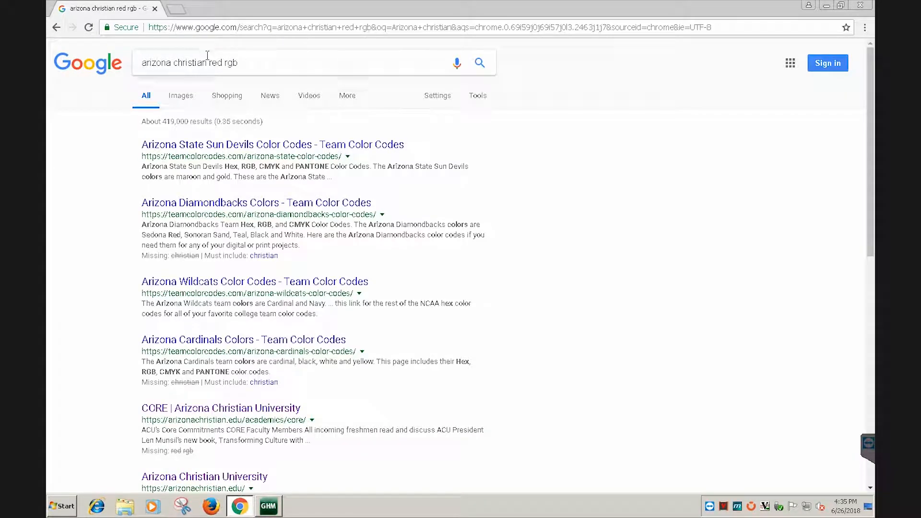
pyautogui.moveTo(207, 62); pyautogui.dragTo(340, 61)
pyautogui.press('BackSpace')
pyautogui.press('Return')
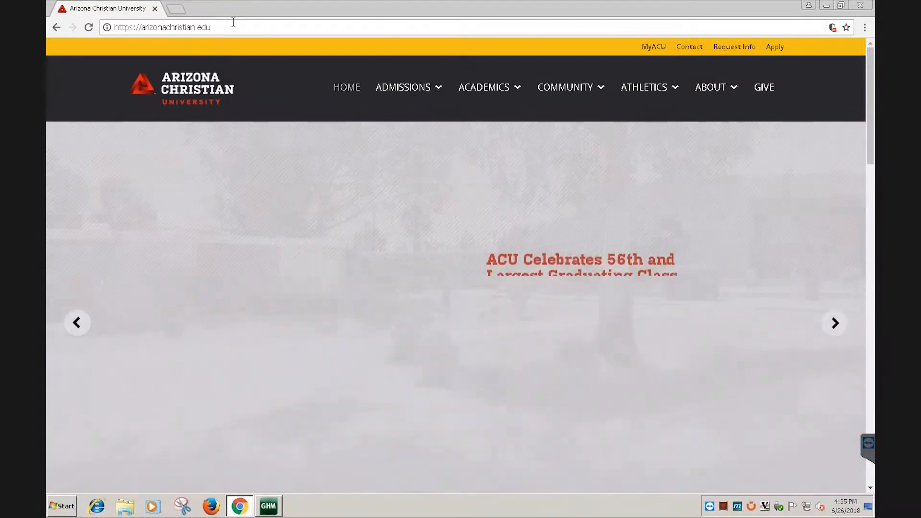
# - Search the web for "Arizona Christian athletics" and open the university's official athletic site, acufirestorm.com
pyautogui.click(275, 29)
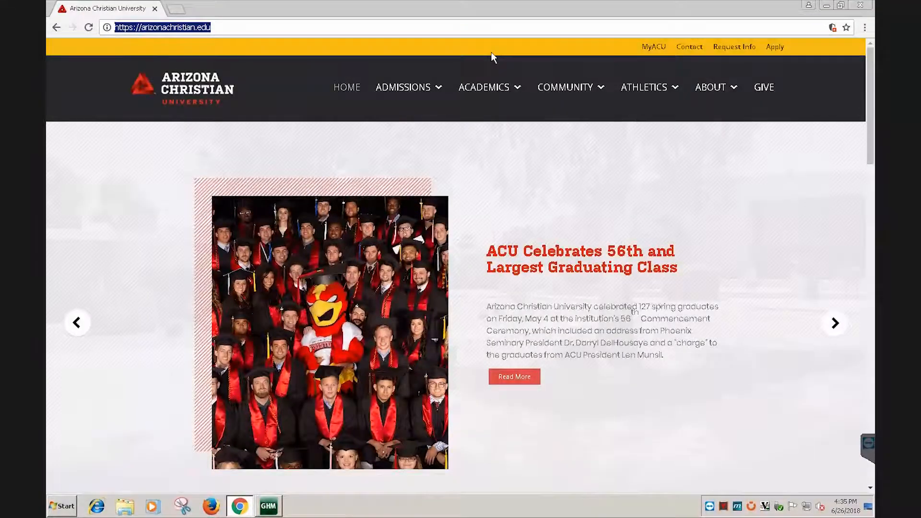
pyautogui.write('Arizona Christian athletics')
pyautogui.press('Return')
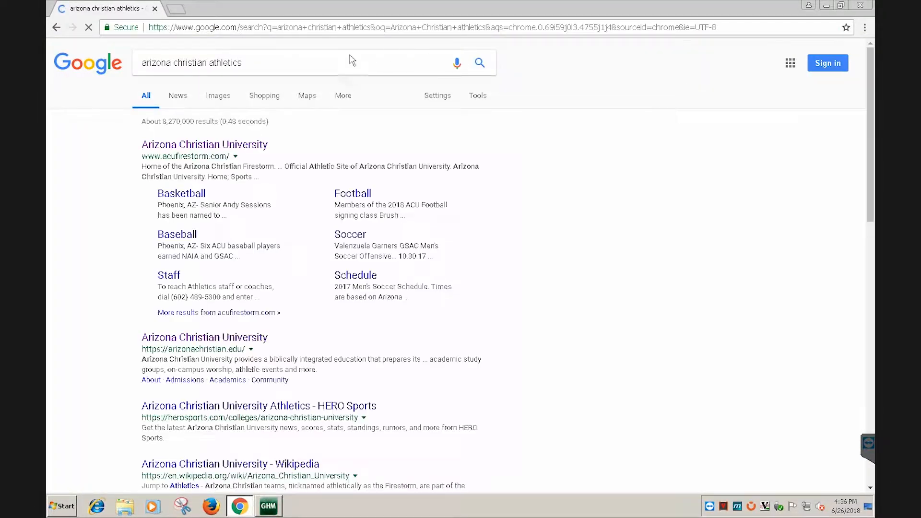
pyautogui.click(238, 144)
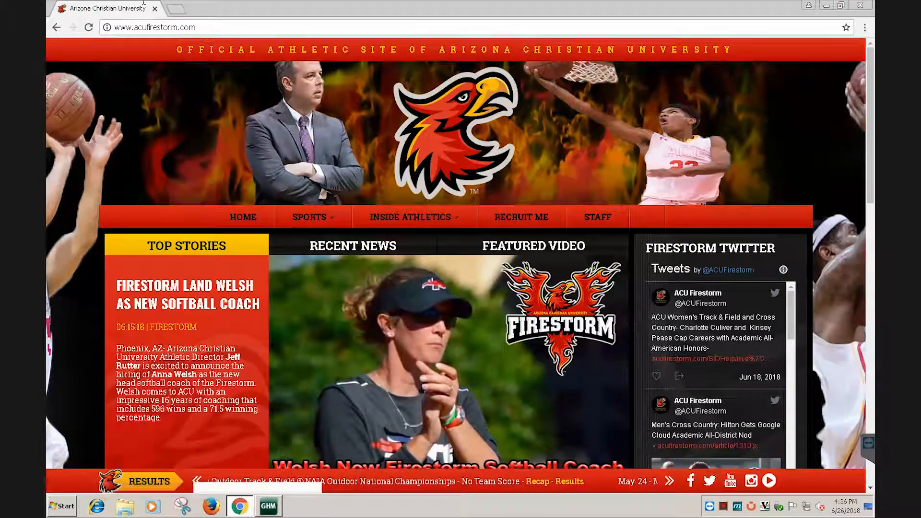
# - In a new browser tab, search for "Arizona christian logo" images and filter the results to transparent ones
pyautogui.click(171, 9)
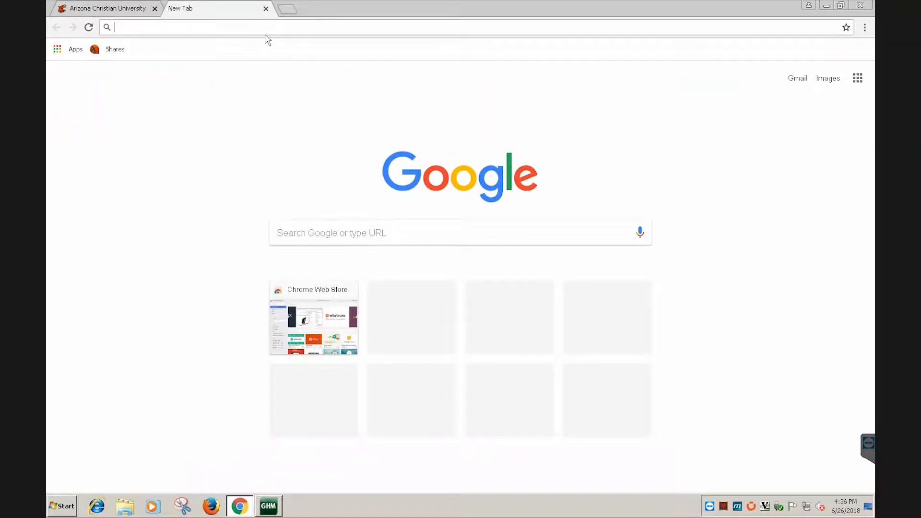
pyautogui.write('Arizona christian logo')
pyautogui.press('Return')
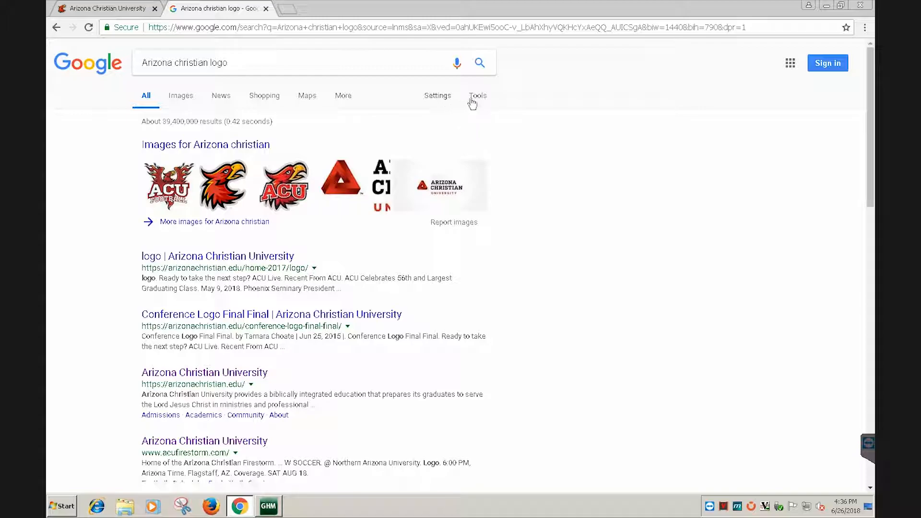
pyautogui.click(180, 95)
pyautogui.click(476, 102)
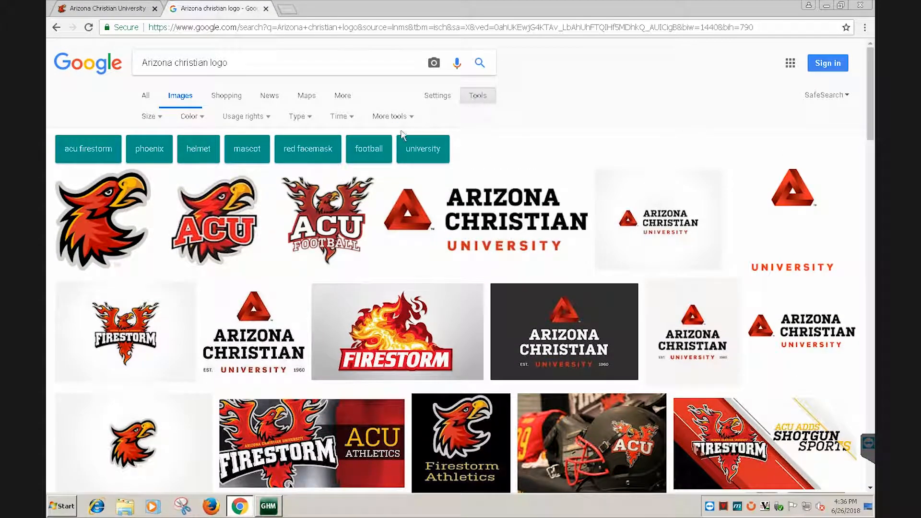
pyautogui.click(190, 117)
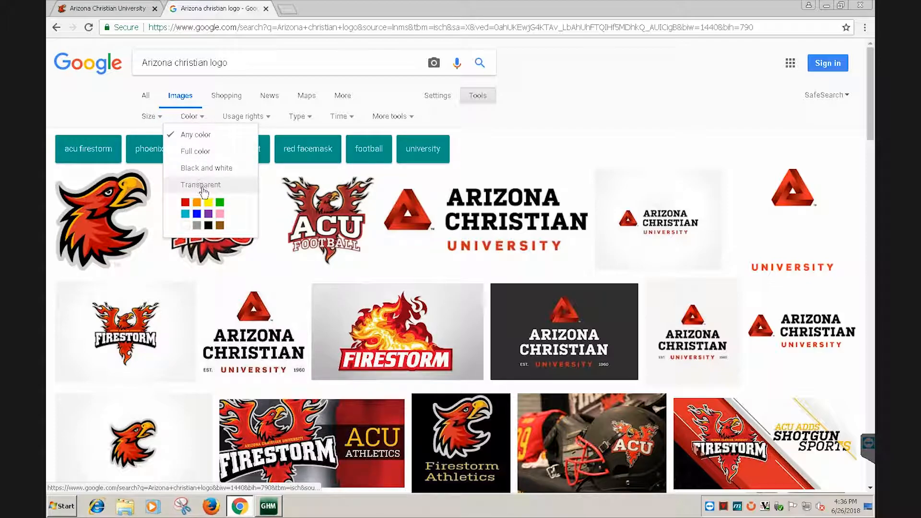
pyautogui.click(231, 189)
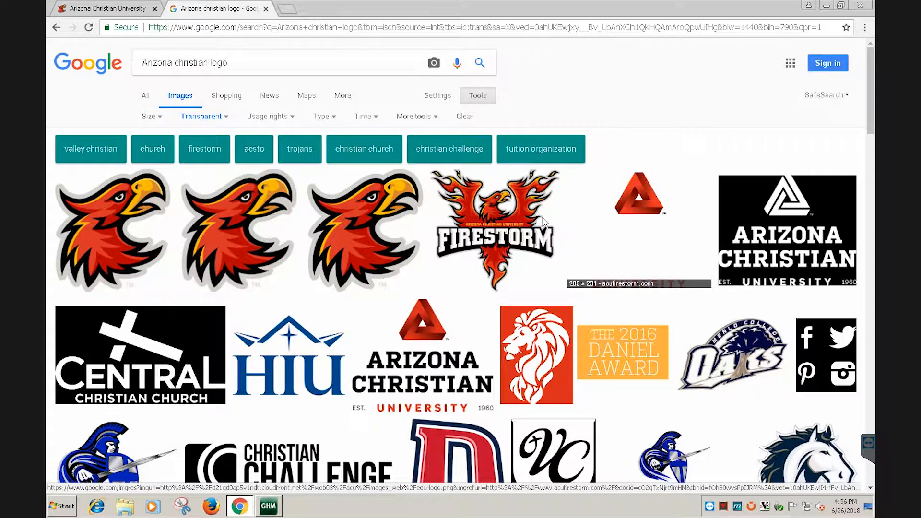
# - Save the second transparent bird-head logo to the Desktop as arizona-christian-university-logo.png in PNG format
pyautogui.scroll(-3, 480, 225)
pyautogui.scroll(1, 393, 206)
pyautogui.scroll(1, 392, 206)
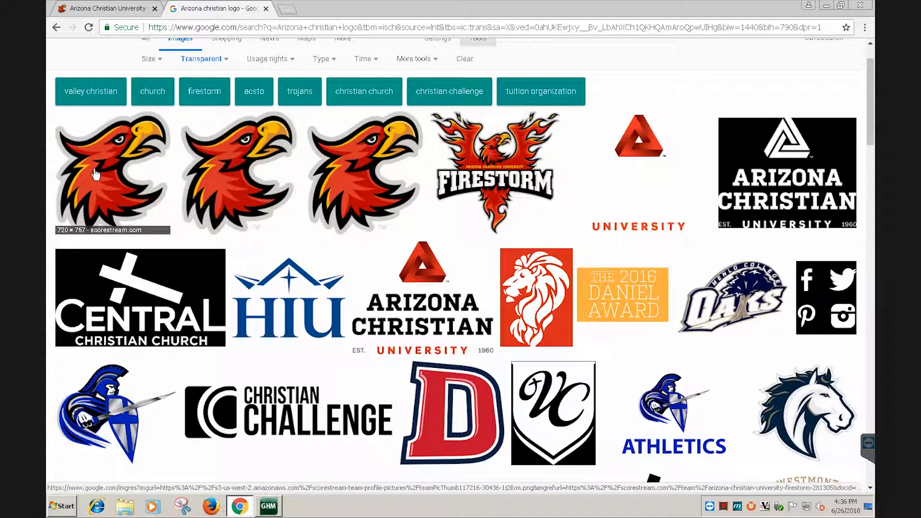
pyautogui.click(222, 201)
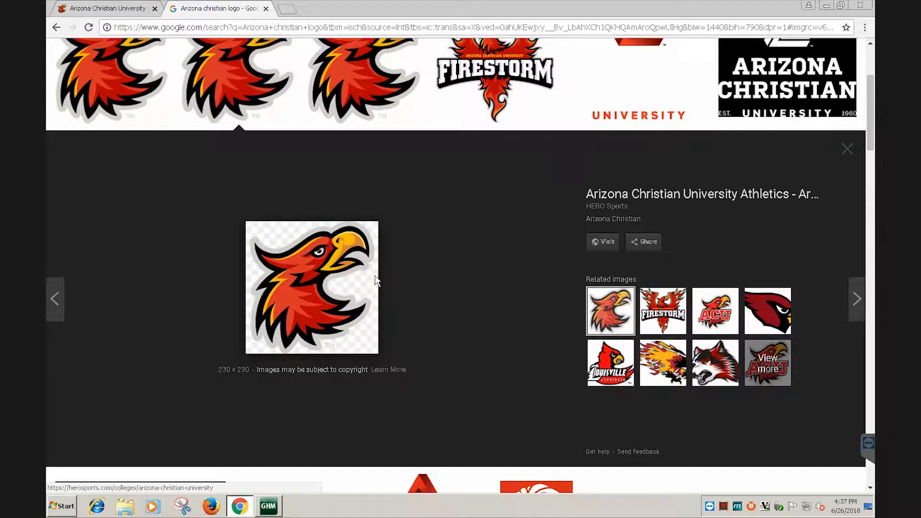
pyautogui.rightClick(340, 262)
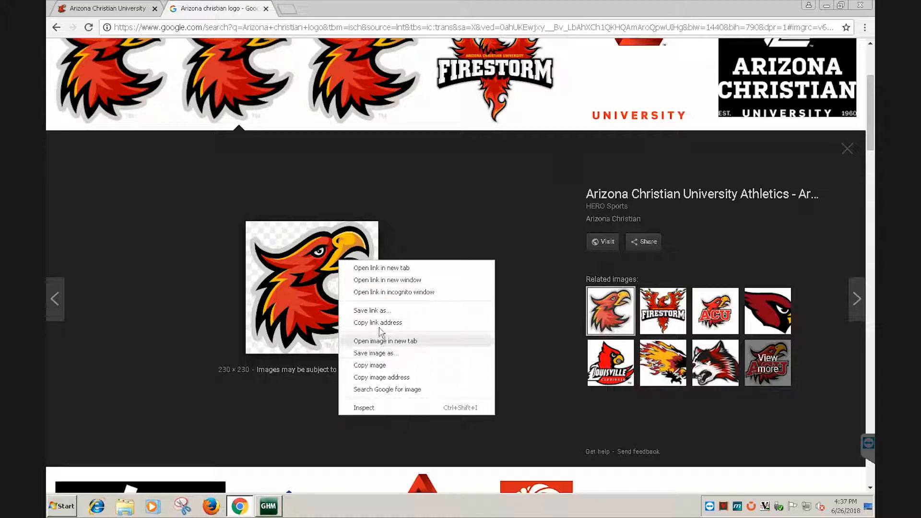
pyautogui.click(381, 354)
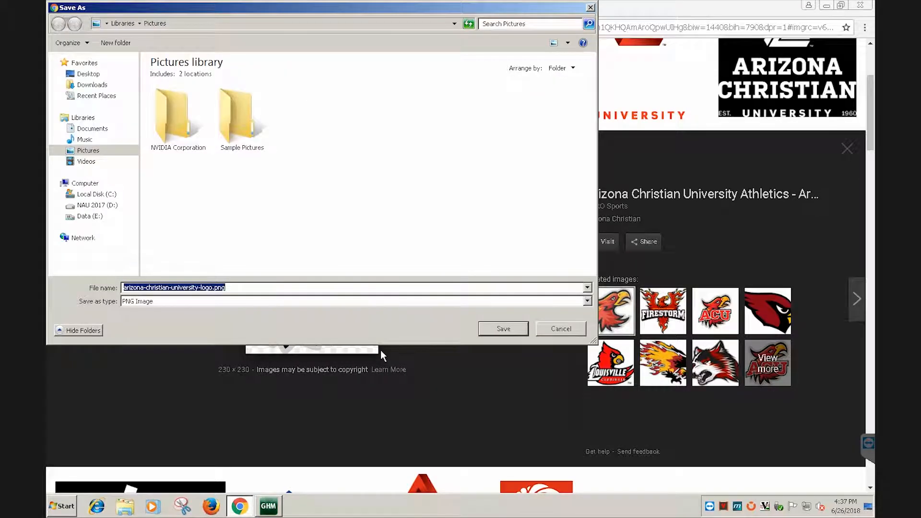
pyautogui.click(88, 74)
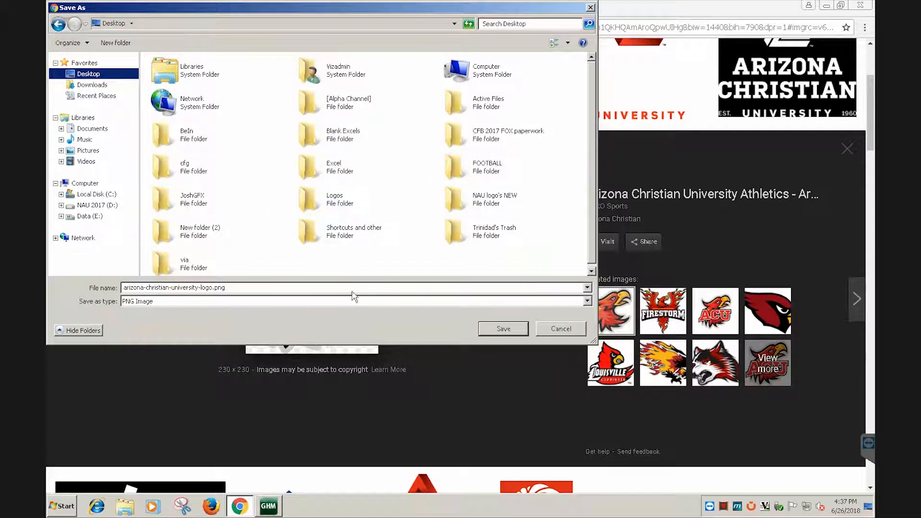
pyautogui.click(503, 329)
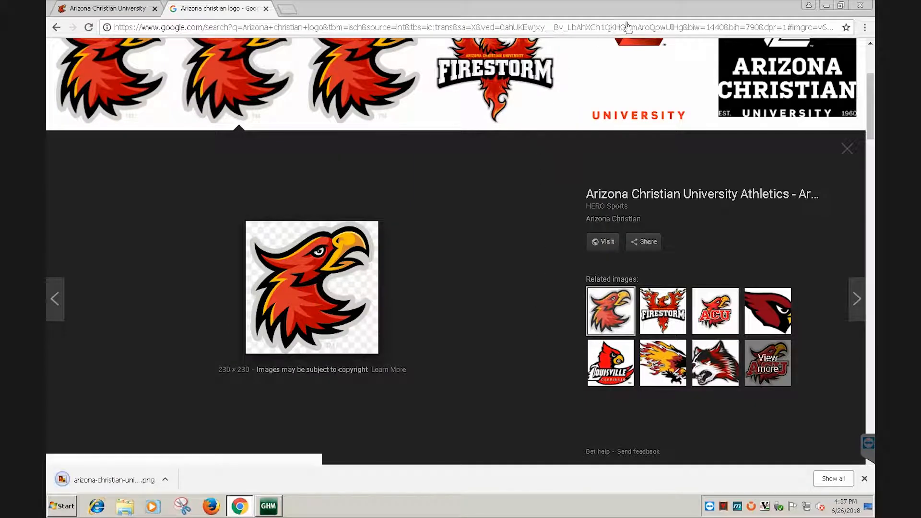
# - Switch to Viz GH Manager, move its window clear of the desktop icons and preview the saved logo image
pyautogui.click(825, 6)
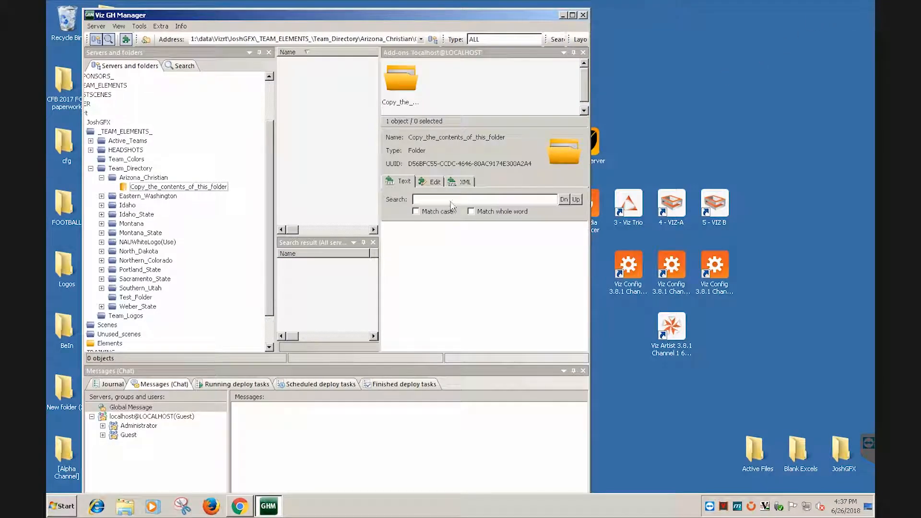
pyautogui.moveTo(441, 14); pyautogui.dragTo(732, 100)
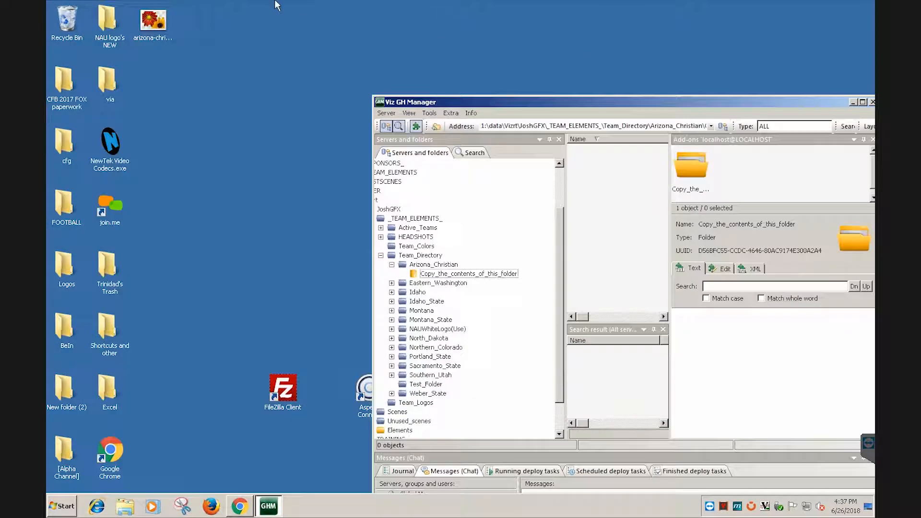
pyautogui.click(151, 29)
pyautogui.doubleClick(151, 25)
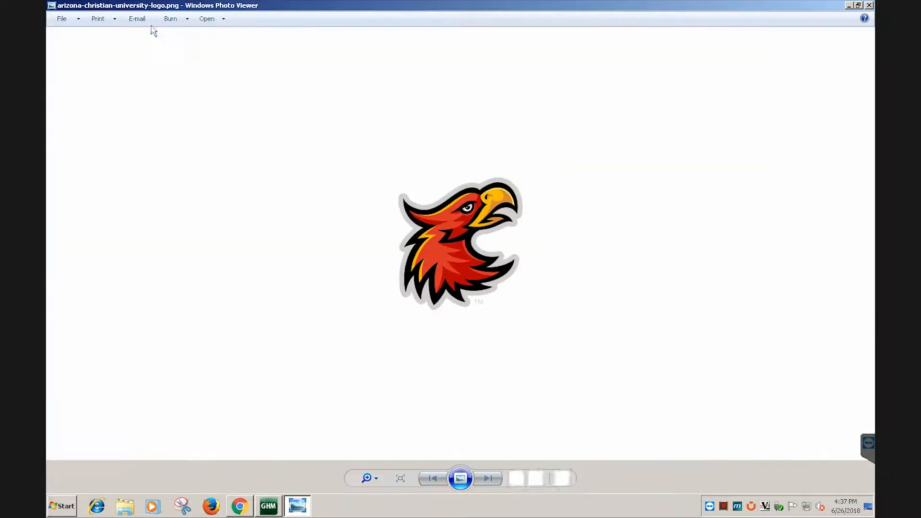
pyautogui.click(869, 5)
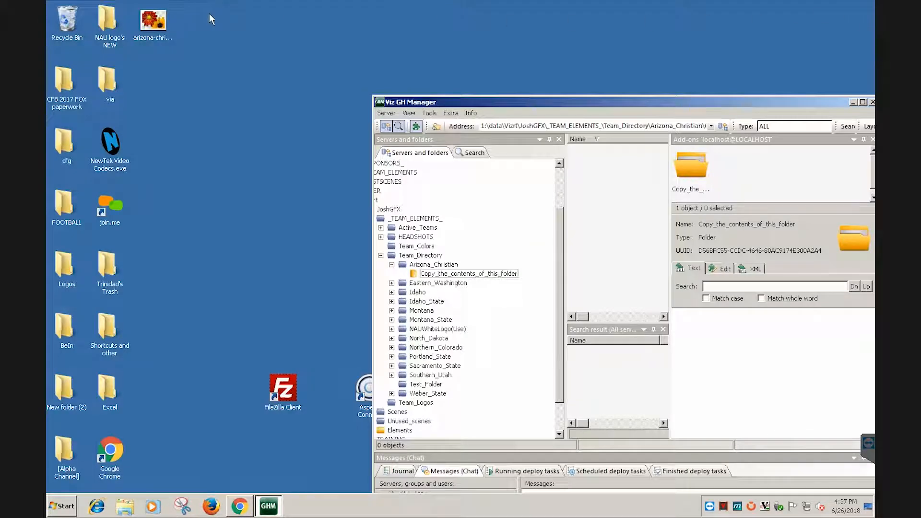
# - Import the logo from the desktop into Arizona_Christian's Copy_the_contents_of_this_folder with image compression None and overwriting of existing images enabled
pyautogui.moveTo(151, 25); pyautogui.dragTo(638, 206)
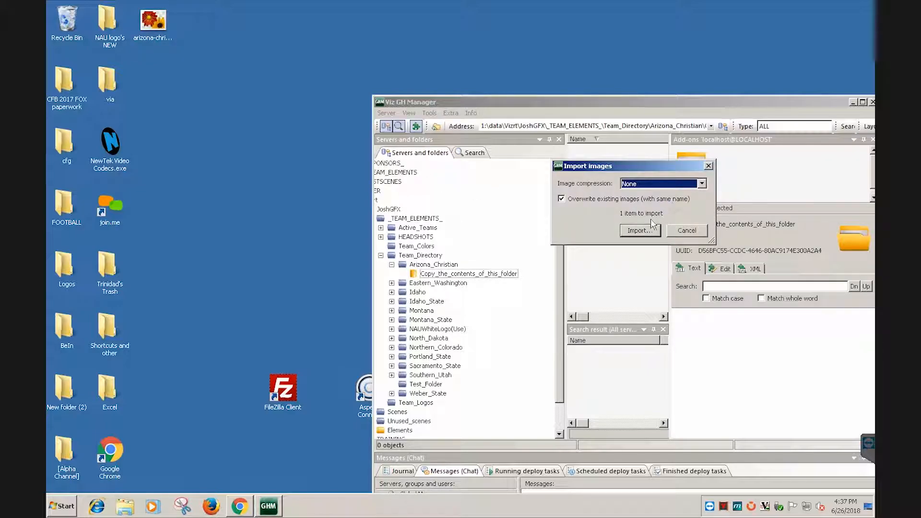
pyautogui.click(638, 230)
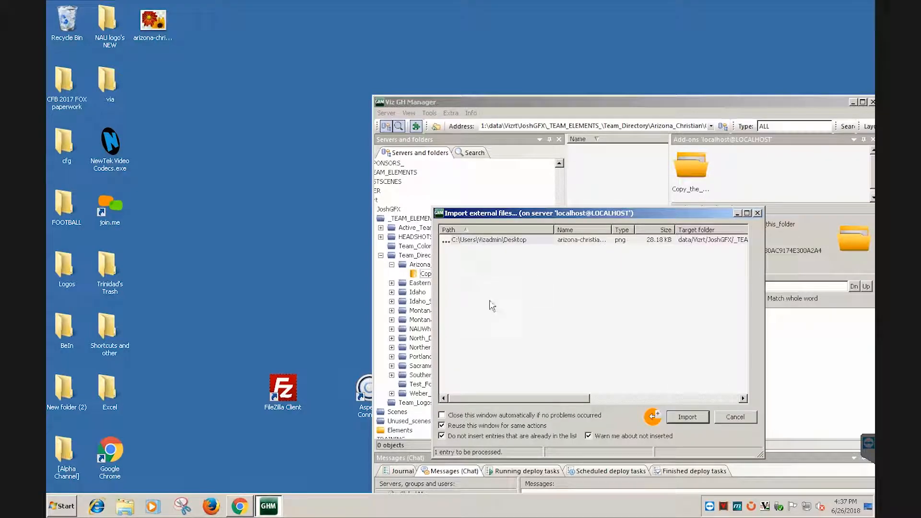
pyautogui.click(687, 417)
# - Maximize the Viz GH Manager window and rename the imported arizona-christian-university-logo image as Logo
pyautogui.click(616, 149)
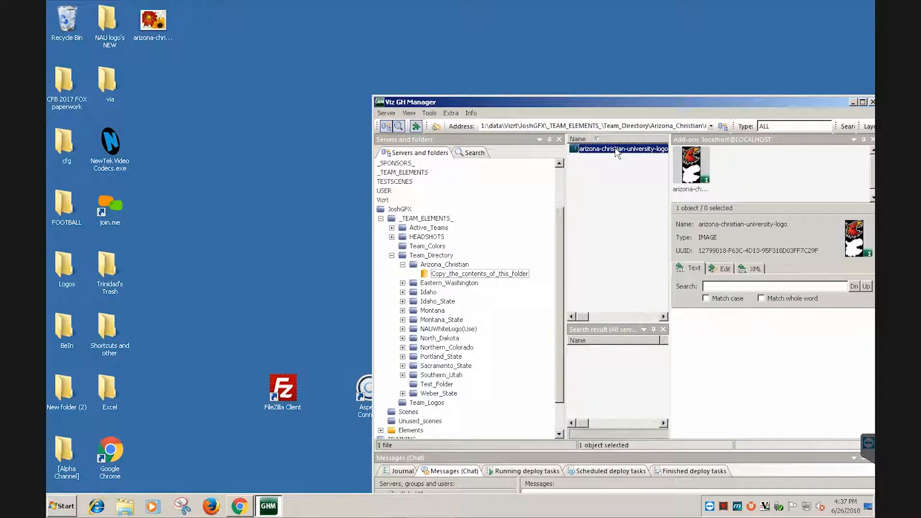
pyautogui.click(617, 149)
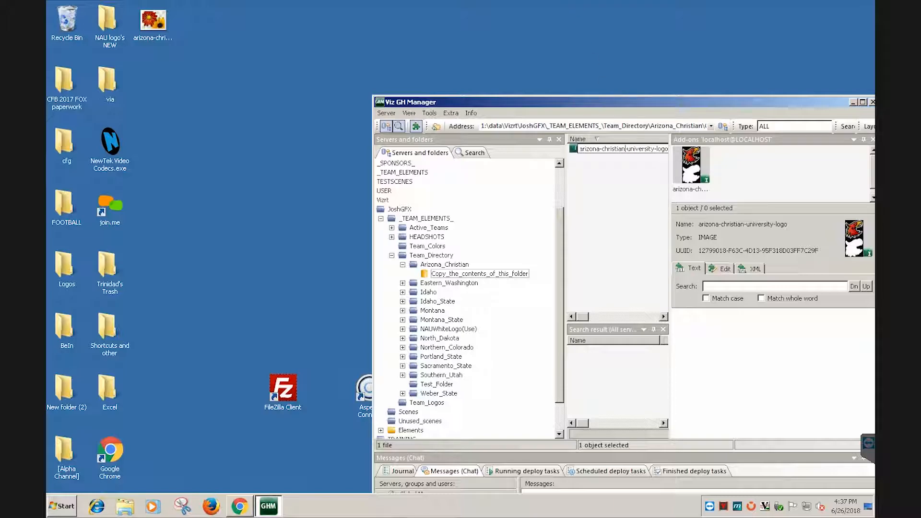
pyautogui.moveTo(487, 5); pyautogui.dragTo(488, 1)
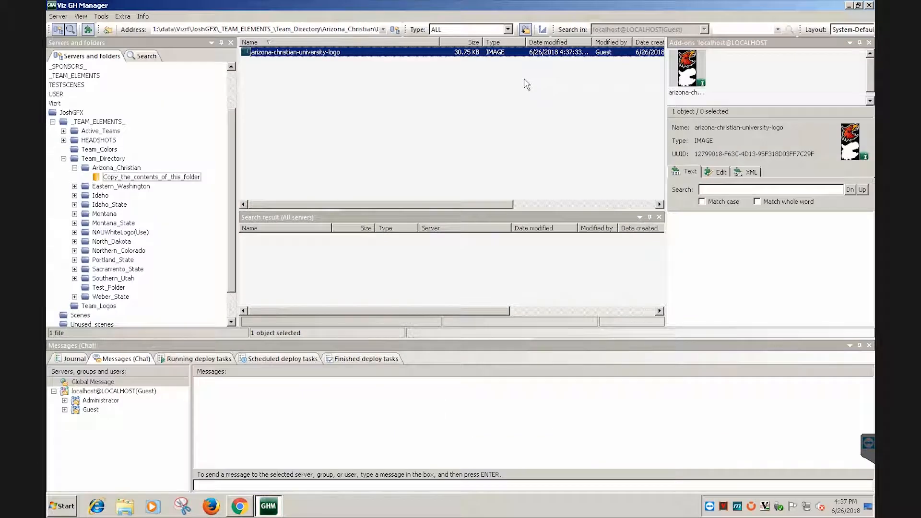
pyautogui.click(324, 53)
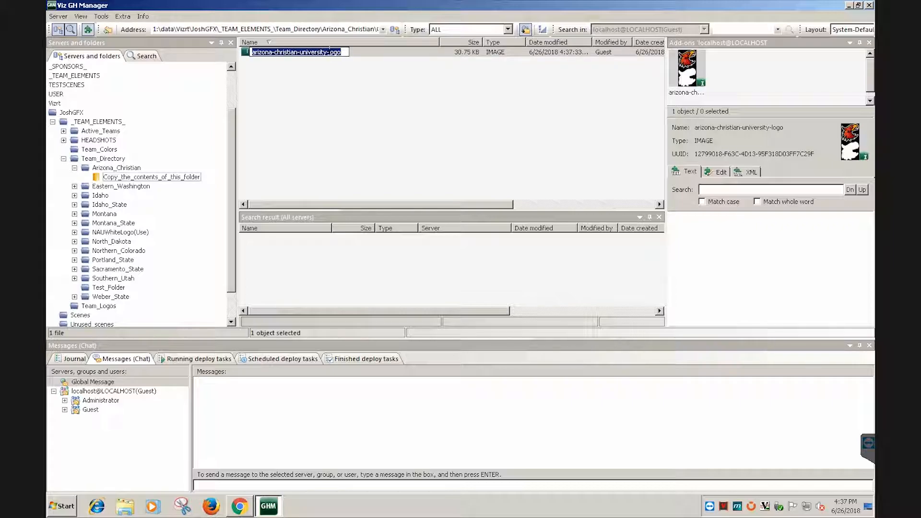
pyautogui.write('Logo')
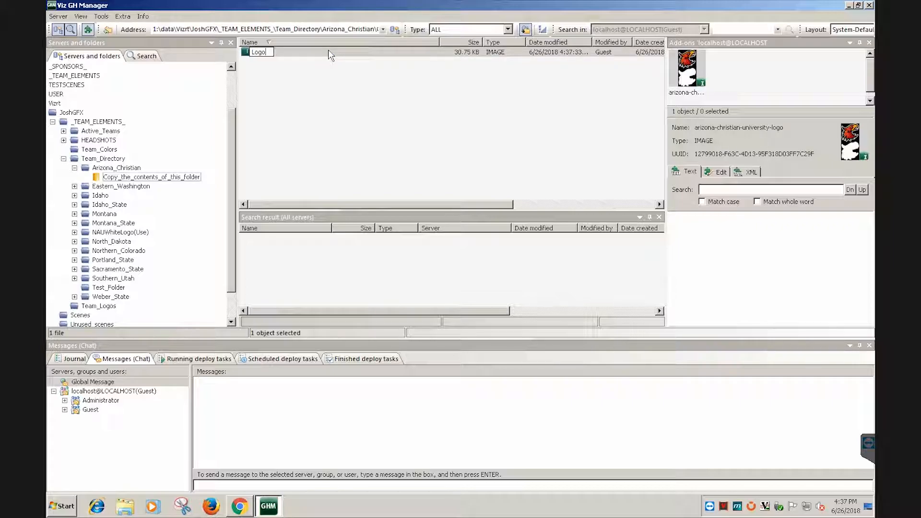
pyautogui.press('Return')
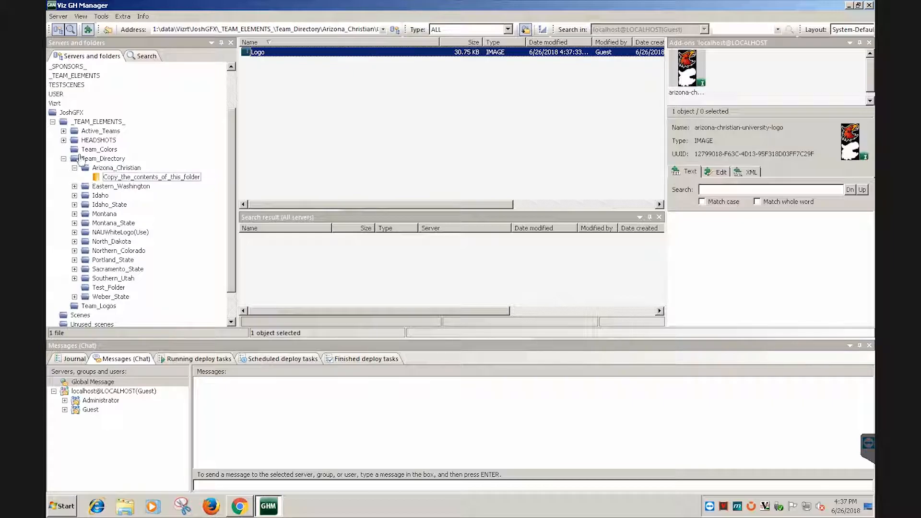
# - Examine the contents of Eastern_Washington's Copy_the_contents_of_this_folder for comparison and return to the Logo image in Arizona_Christian's folder
pyautogui.click(75, 186)
pyautogui.click(101, 195)
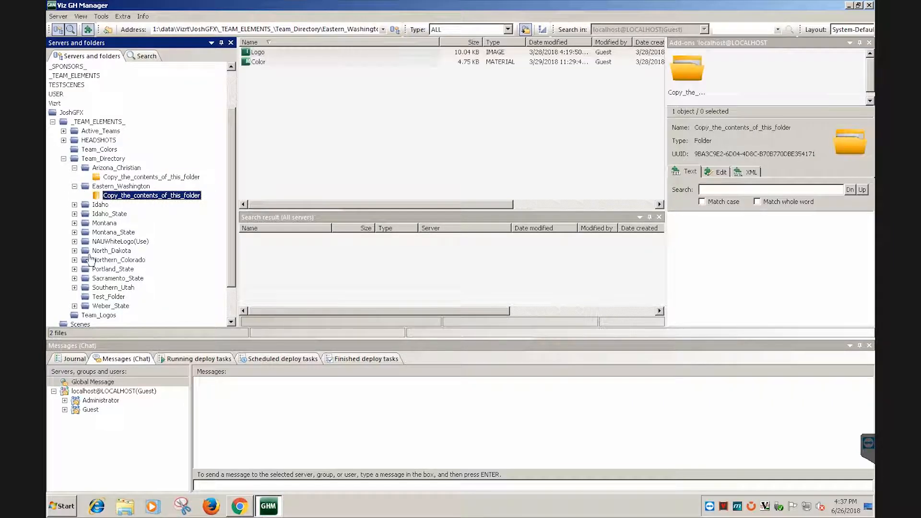
pyautogui.click(124, 186)
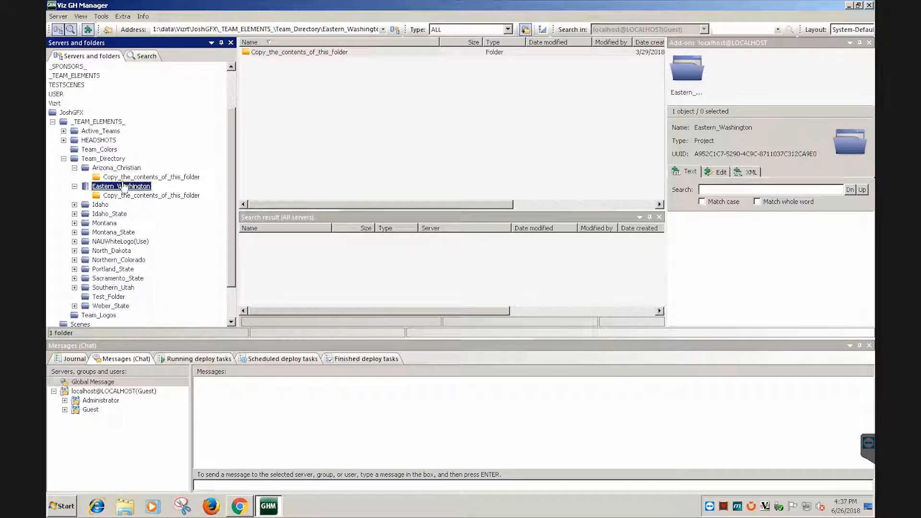
pyautogui.click(118, 196)
pyautogui.click(129, 177)
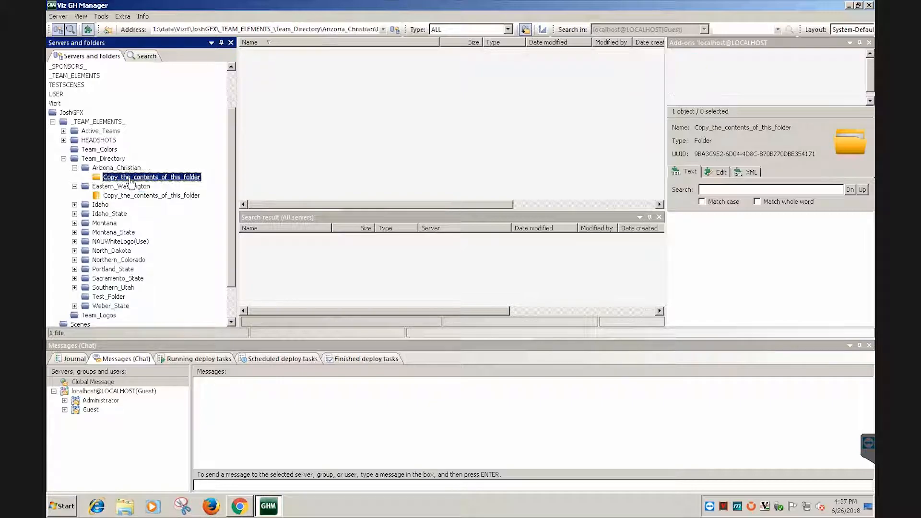
pyautogui.click(543, 146)
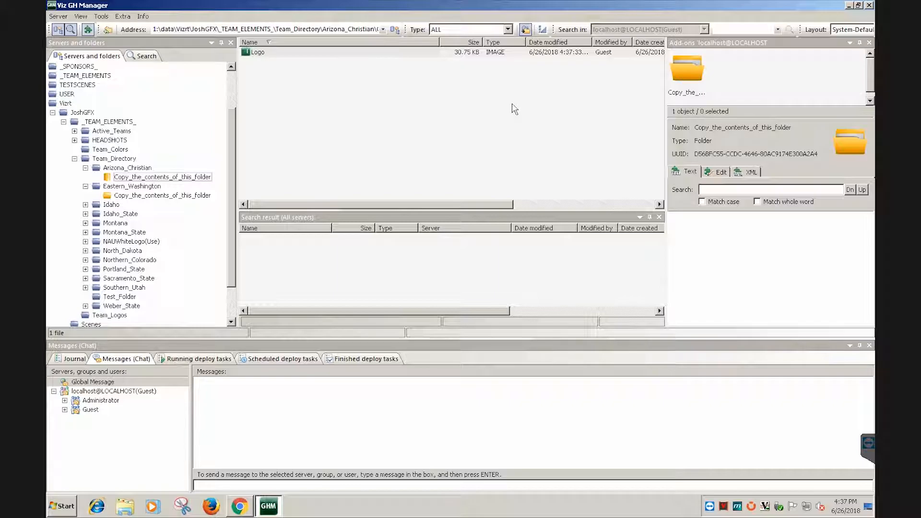
pyautogui.click(288, 53)
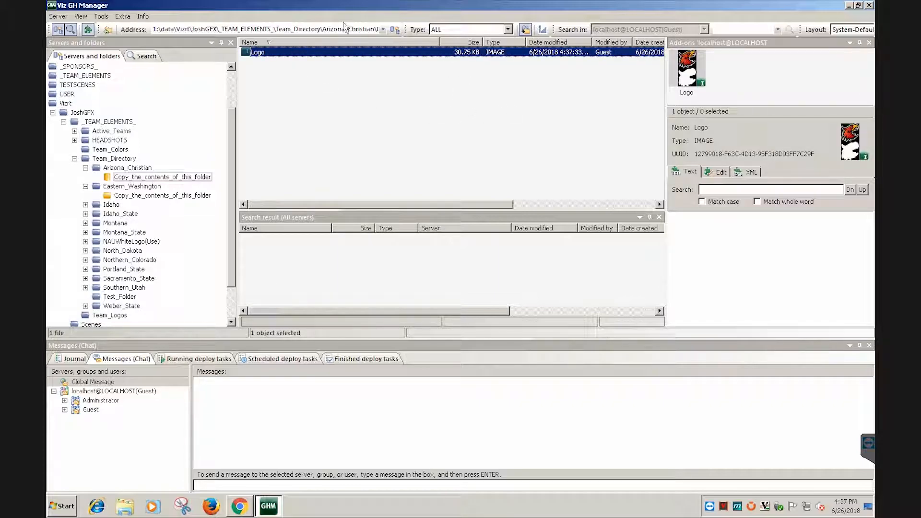
# - Minimize Viz GH Manager, open Media Sequencer from the desktop and launch it in console mode
pyautogui.click(849, 6)
pyautogui.doubleClick(585, 204)
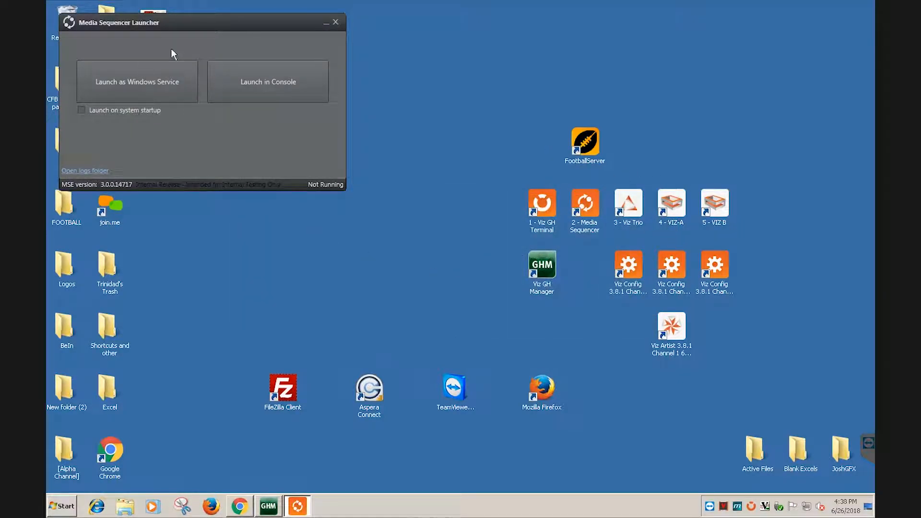
pyautogui.click(252, 93)
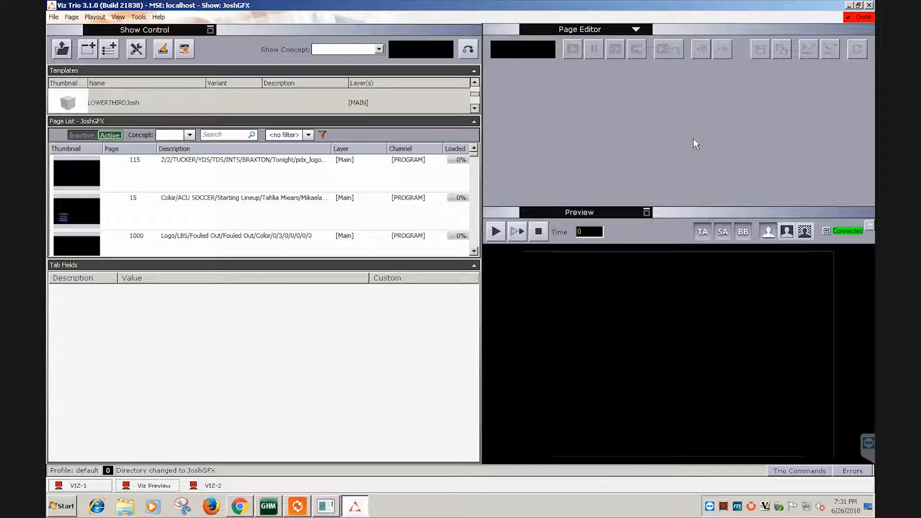
# - Load page 11111111 of the JoshGFX show and open its scene in Viz Artist
pyautogui.write('11111111')
pyautogui.press('Return')
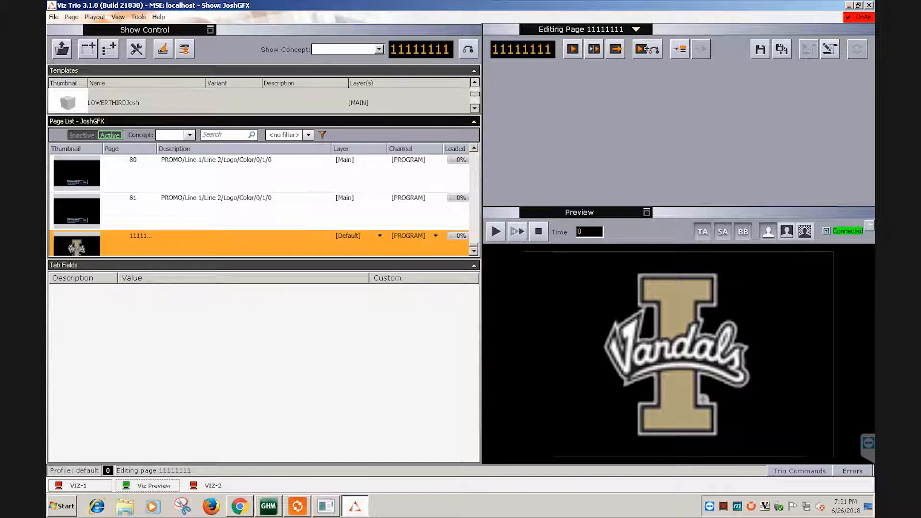
pyautogui.click(138, 16)
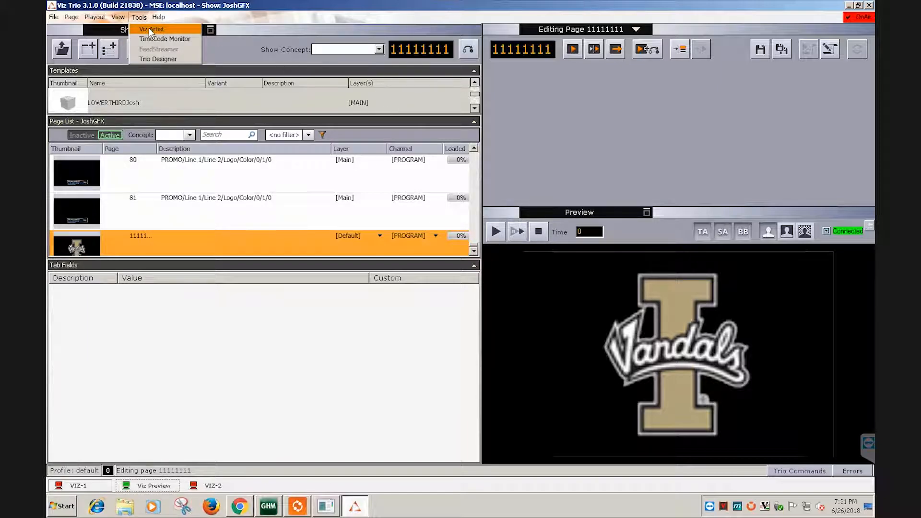
pyautogui.click(149, 29)
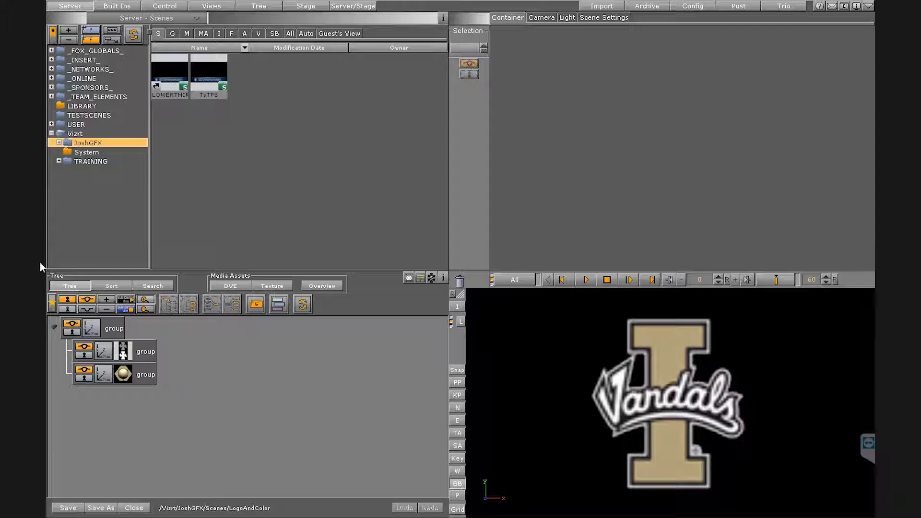
# - Browse from JoshGFX through _TEAM_ELEMENTS_ and Team_Directory to Arizona_Christian's Copy_the_contents_of_this_folder
pyautogui.click(59, 143)
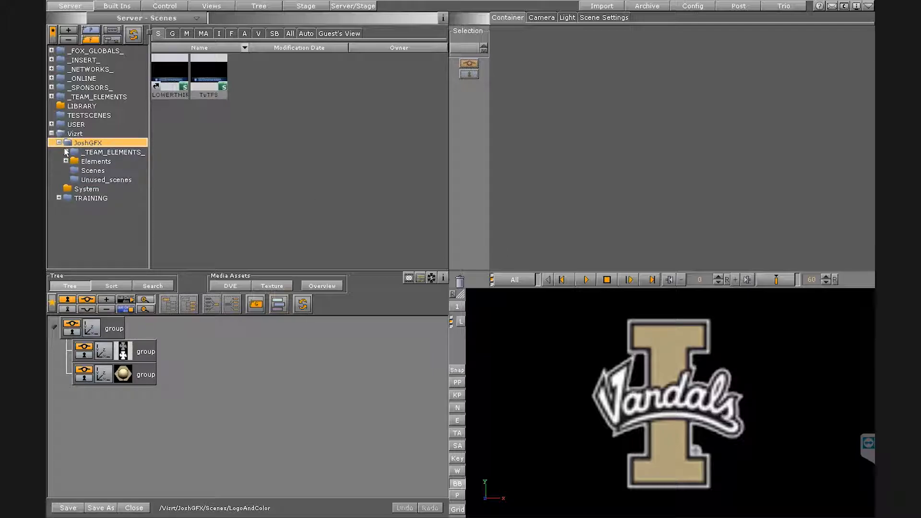
pyautogui.click(66, 152)
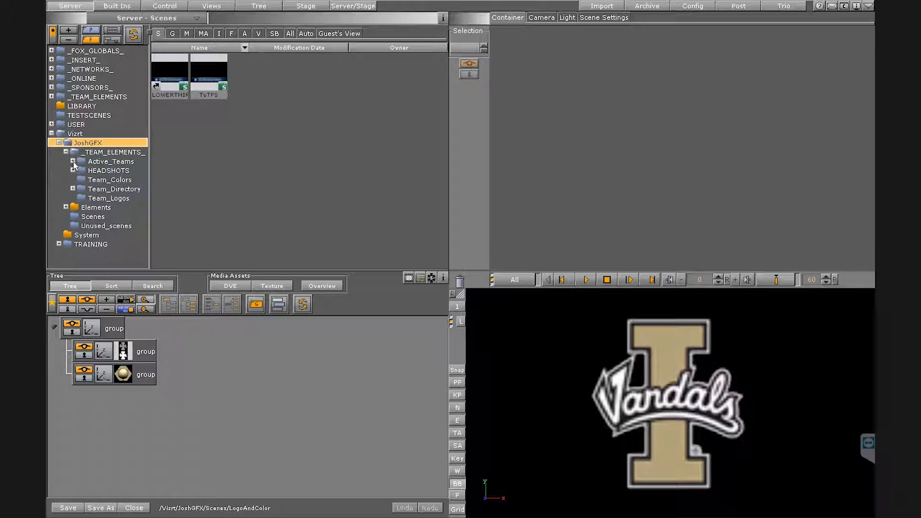
pyautogui.click(73, 189)
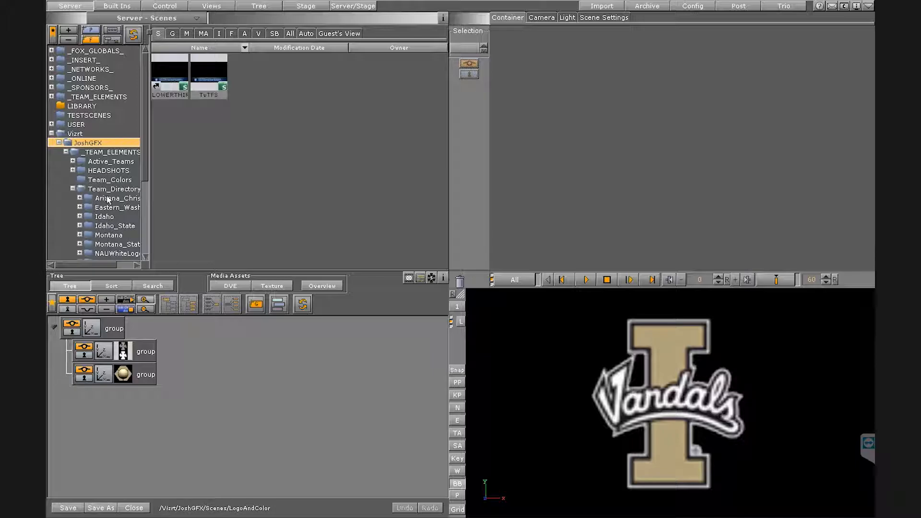
pyautogui.click(110, 197)
pyautogui.click(62, 198)
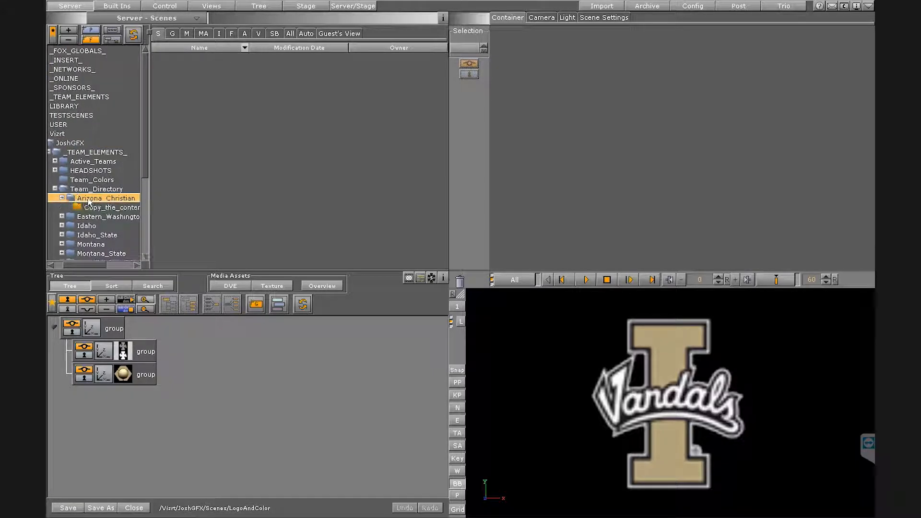
pyautogui.click(94, 208)
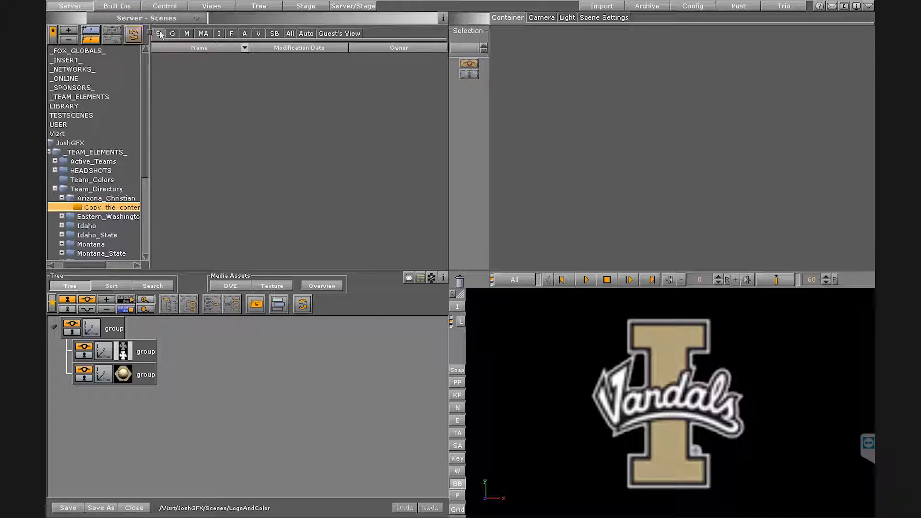
# - List all item types in the folder and apply its Logo image as the texture of the scene's first child group
pyautogui.click(187, 33)
pyautogui.click(208, 34)
pyautogui.click(218, 34)
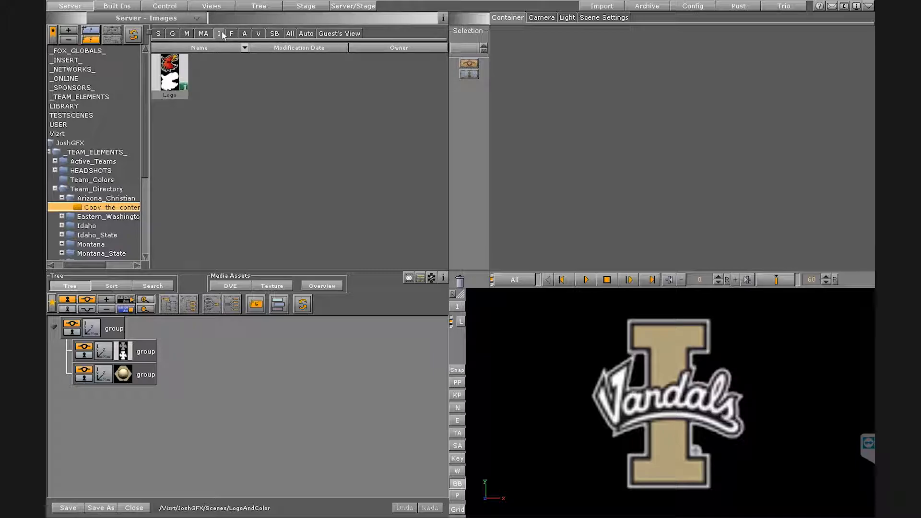
pyautogui.click(187, 34)
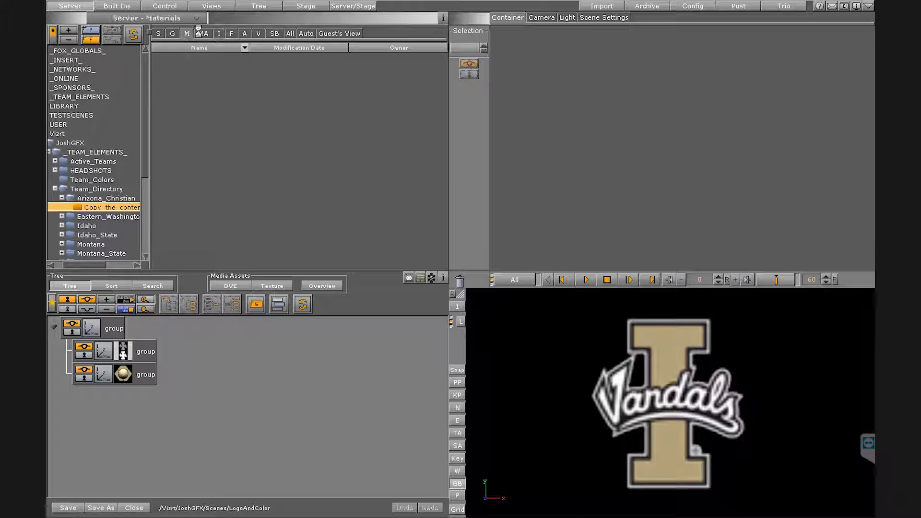
pyautogui.click(290, 35)
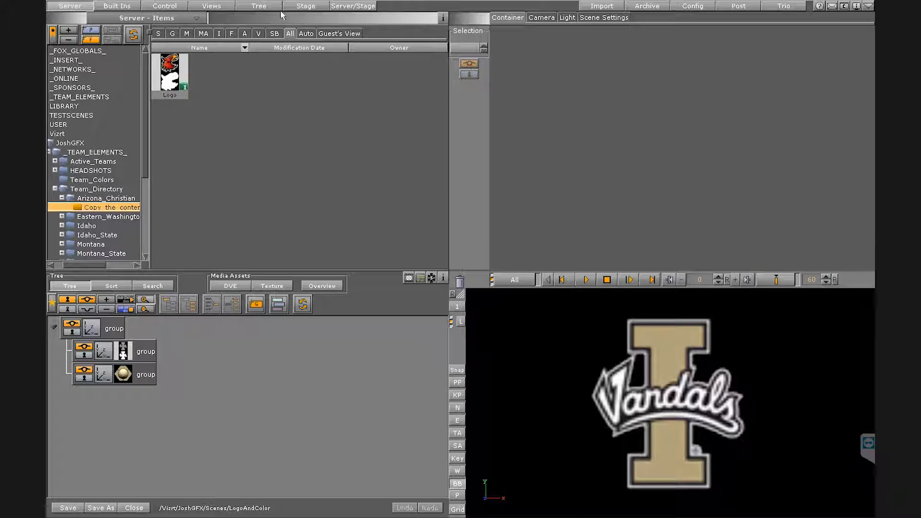
pyautogui.moveTo(175, 75); pyautogui.dragTo(125, 357)
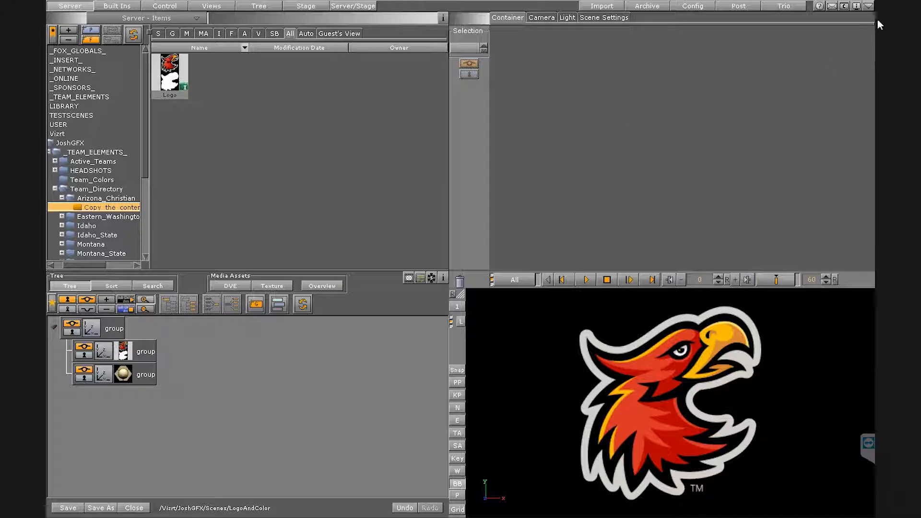
# - Minimize Viz Artist, switch to Chrome, open a new tab and look over the Arizona Christian athletics site's colors
pyautogui.click(869, 7)
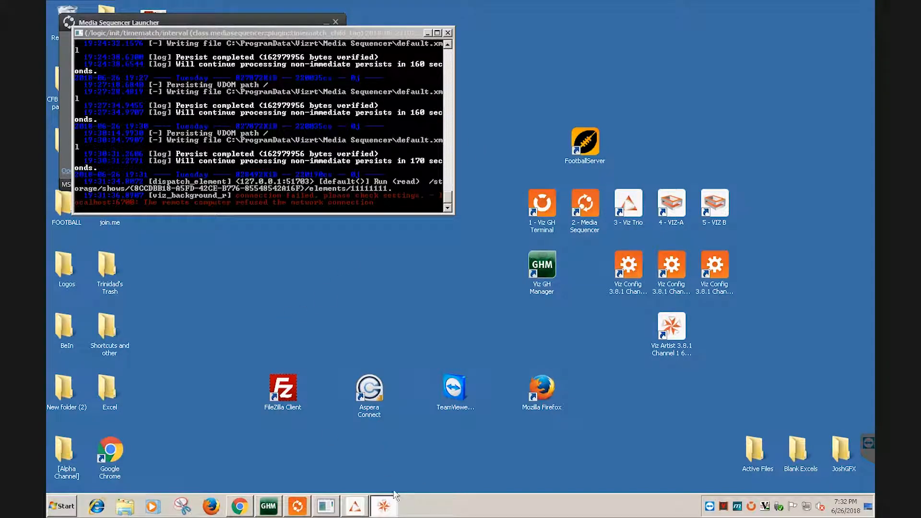
pyautogui.click(239, 505)
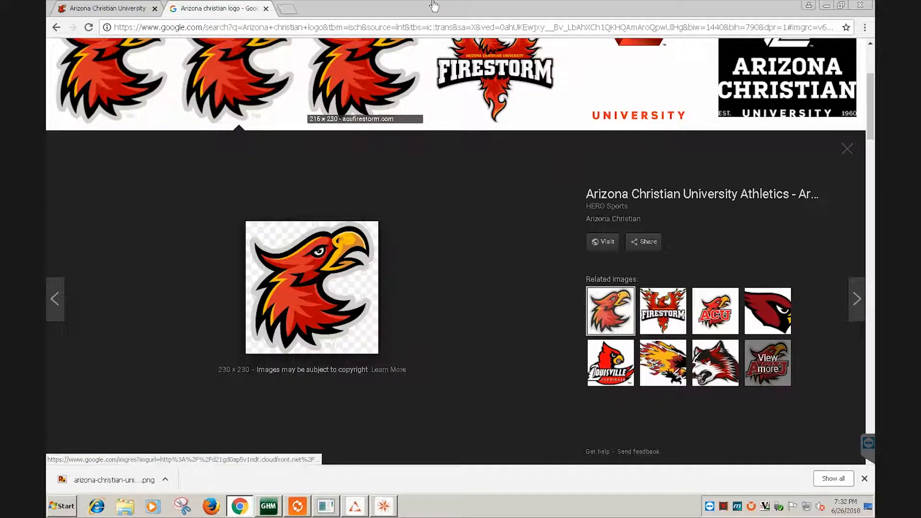
pyautogui.click(286, 10)
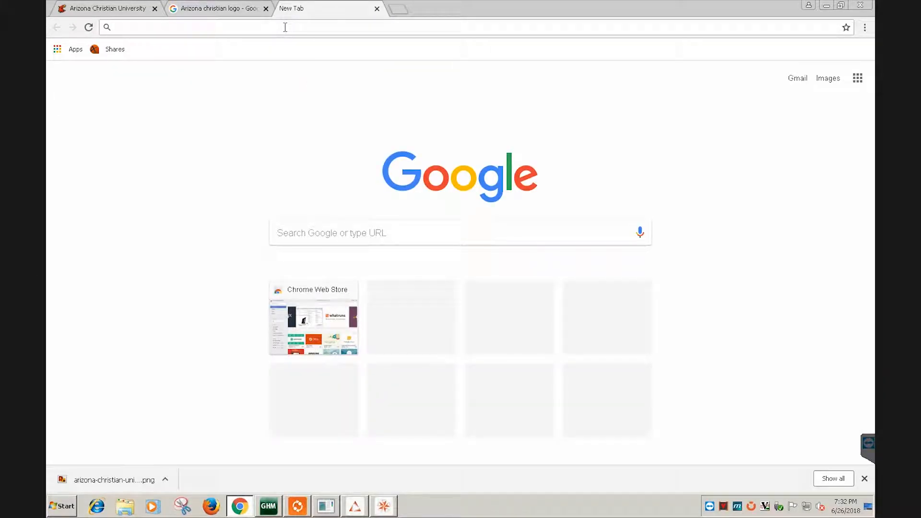
pyautogui.click(102, 8)
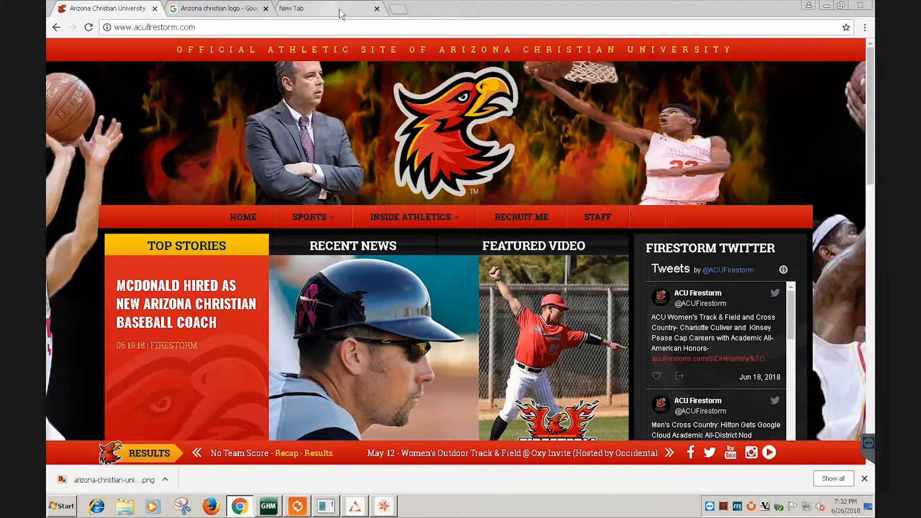
pyautogui.click(290, 12)
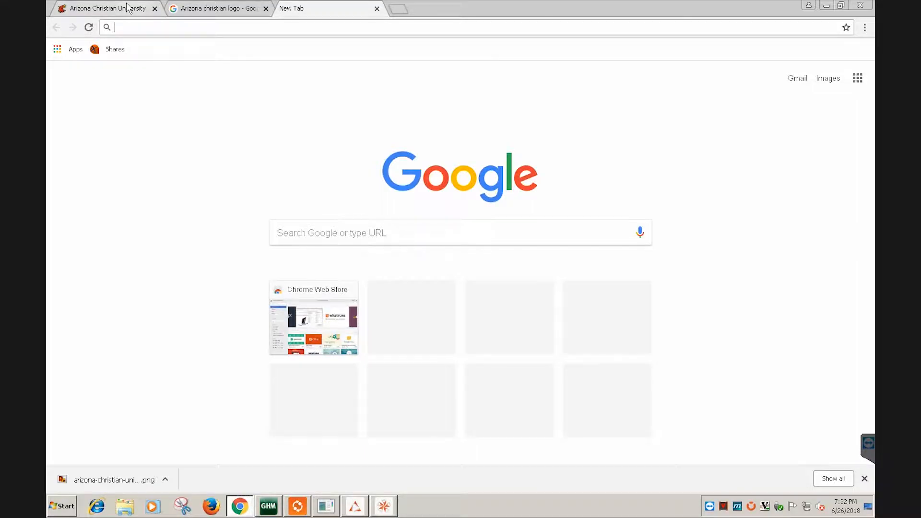
pyautogui.click(128, 8)
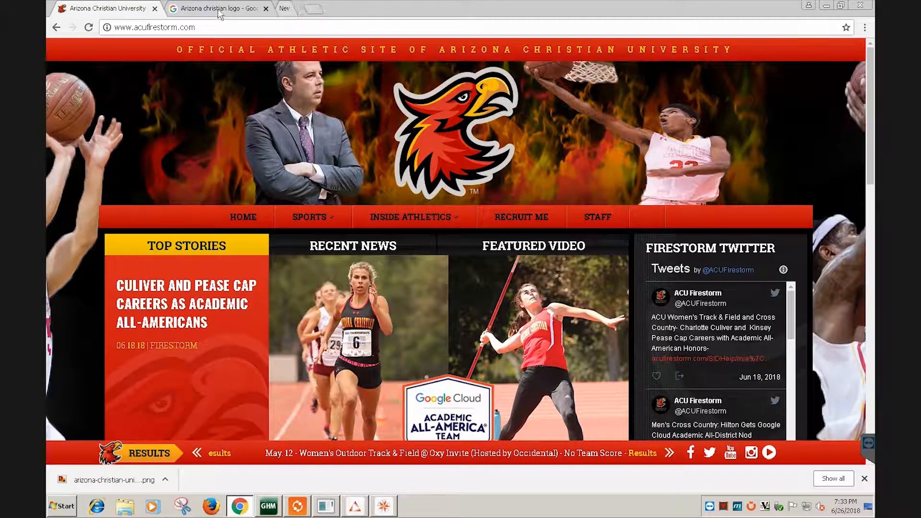
pyautogui.click(284, 10)
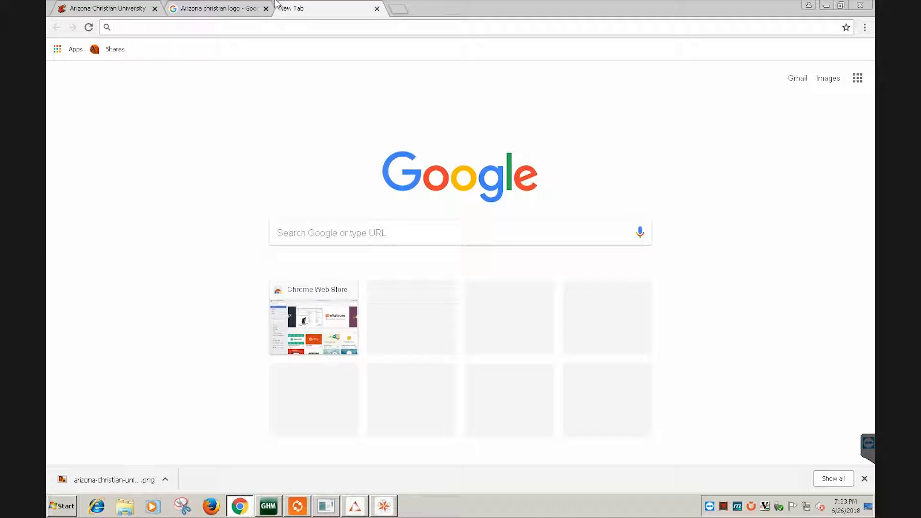
# - Search Google for "Northern arizona blue rgb"
pyautogui.write('Nau')
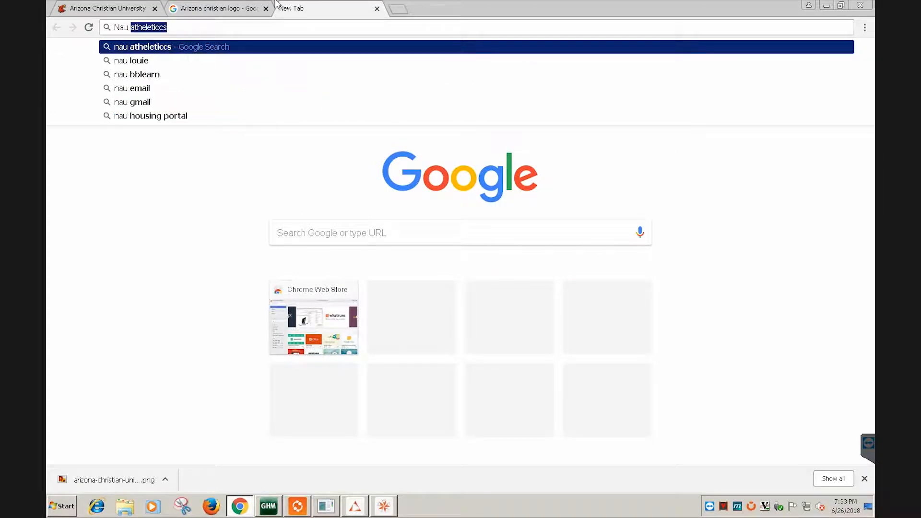
pyautogui.press('BackSpace')
pyautogui.press('BackSpace')
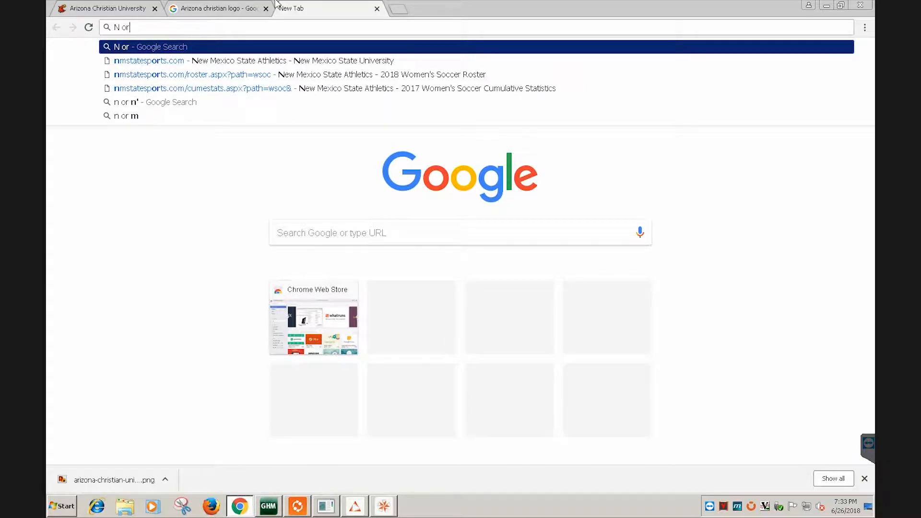
pyautogui.press('BackSpace')
pyautogui.write('ortjher')
pyautogui.press('BackSpace')
pyautogui.press('BackSpace')
pyautogui.press('BackSpace')
pyautogui.press('BackSpace')
pyautogui.press('BackSpace')
pyautogui.write('th')
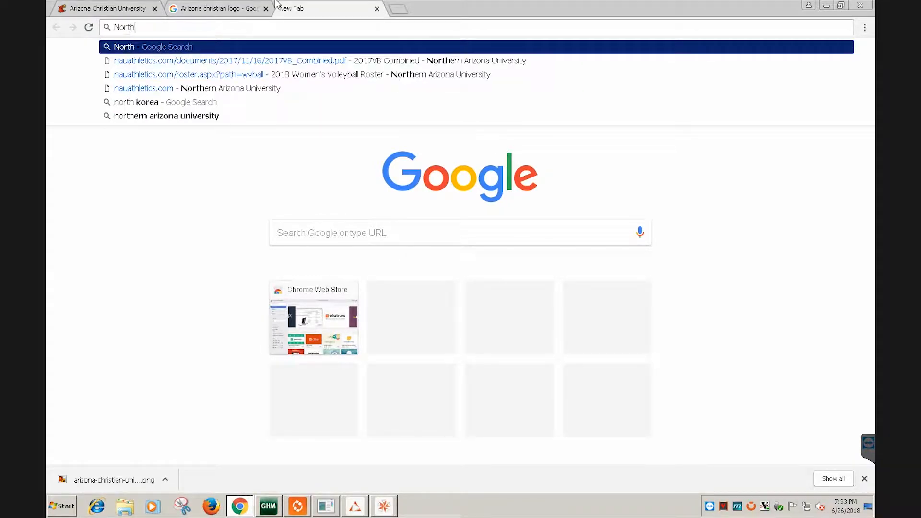
pyautogui.write('ern arizona blue ')
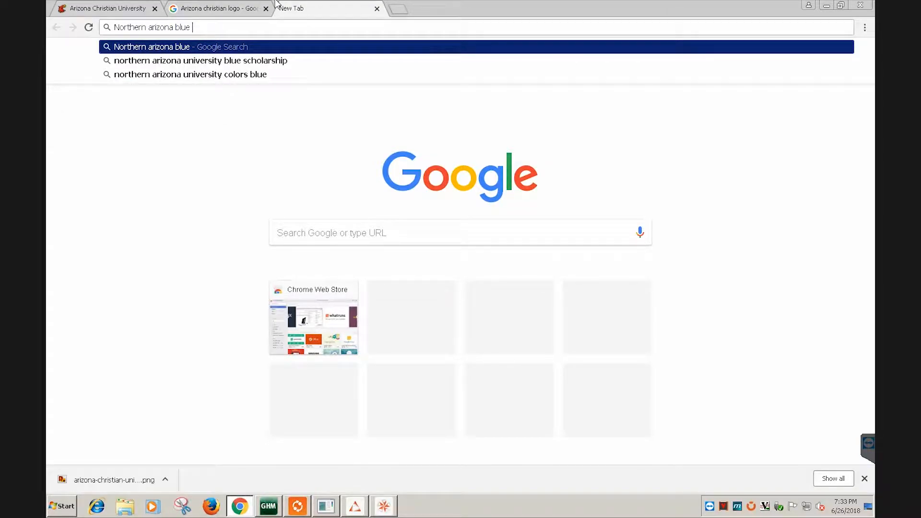
pyautogui.write('rgb')
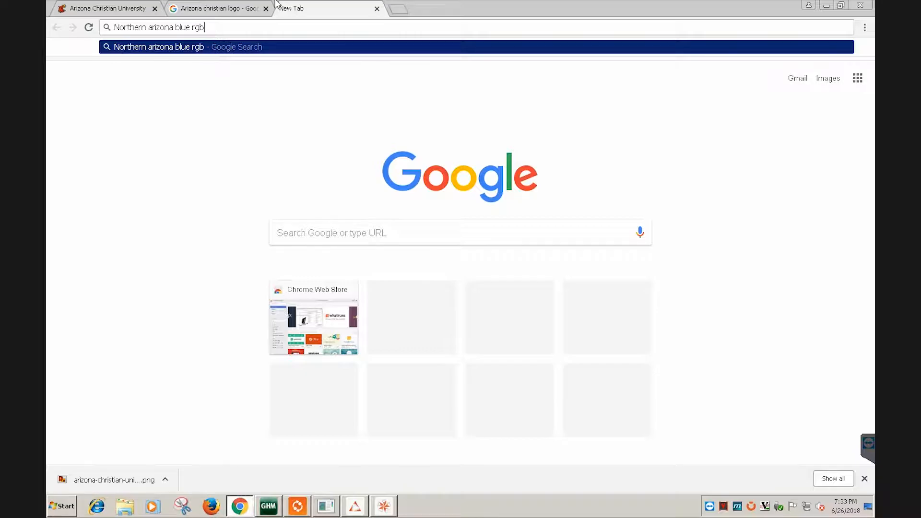
pyautogui.press('Return')
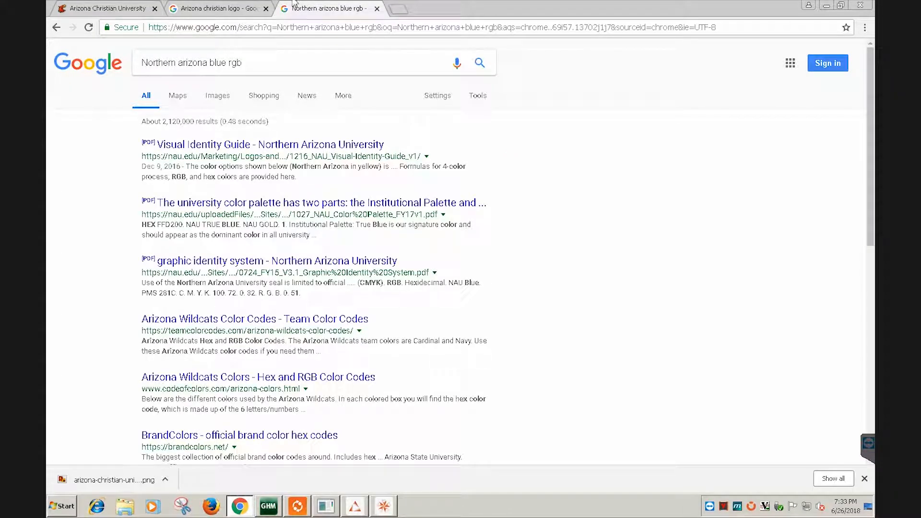
# - Download the Northern Arizona University Visual Identity Guide PDF, open it and look through its pages for color information
pyautogui.click(344, 137)
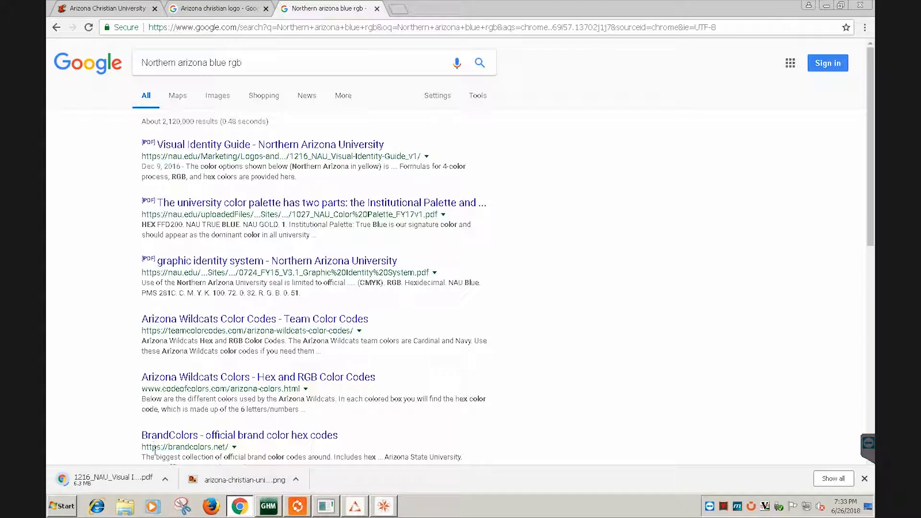
pyautogui.click(113, 485)
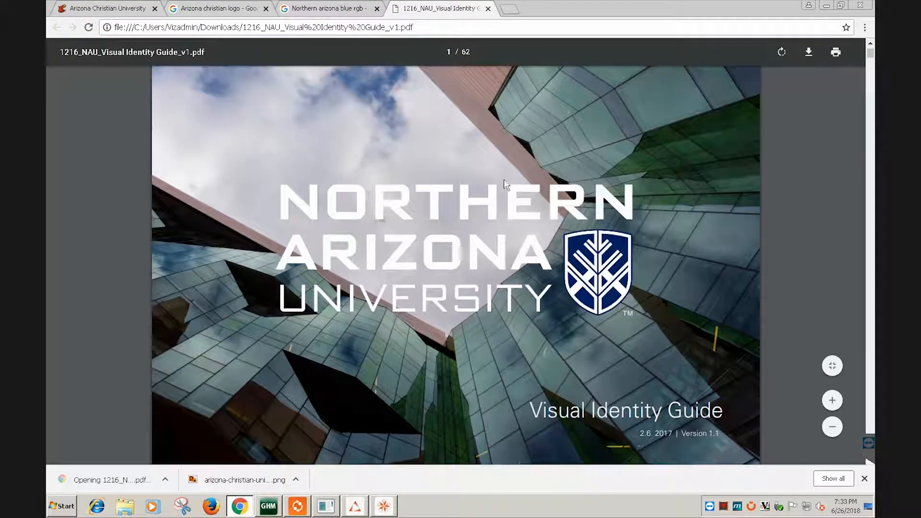
pyautogui.scroll(-5, 517, 177)
pyautogui.scroll(-20, 516, 177)
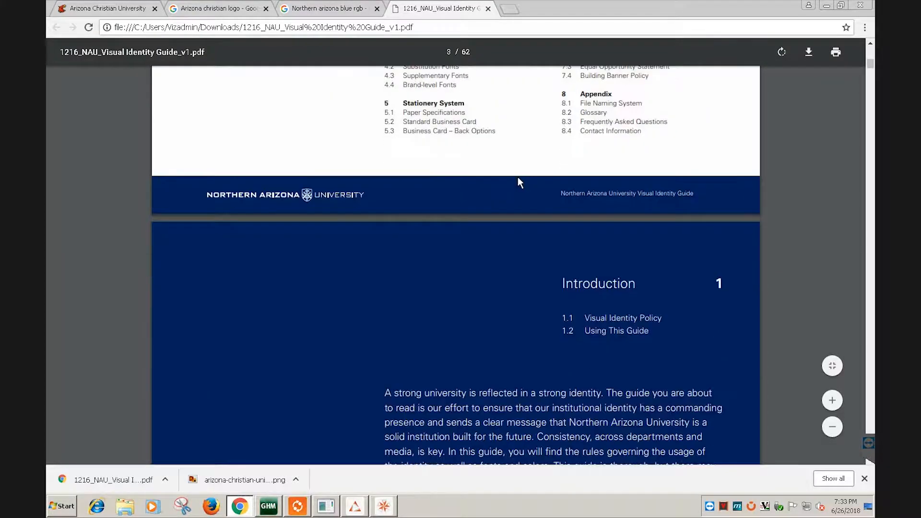
pyautogui.scroll(-15, 516, 186)
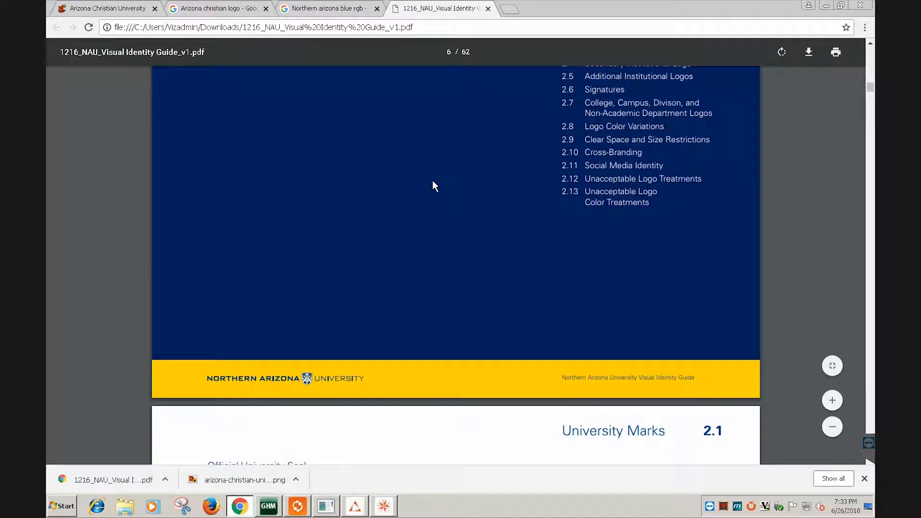
pyautogui.scroll(-15, 504, 161)
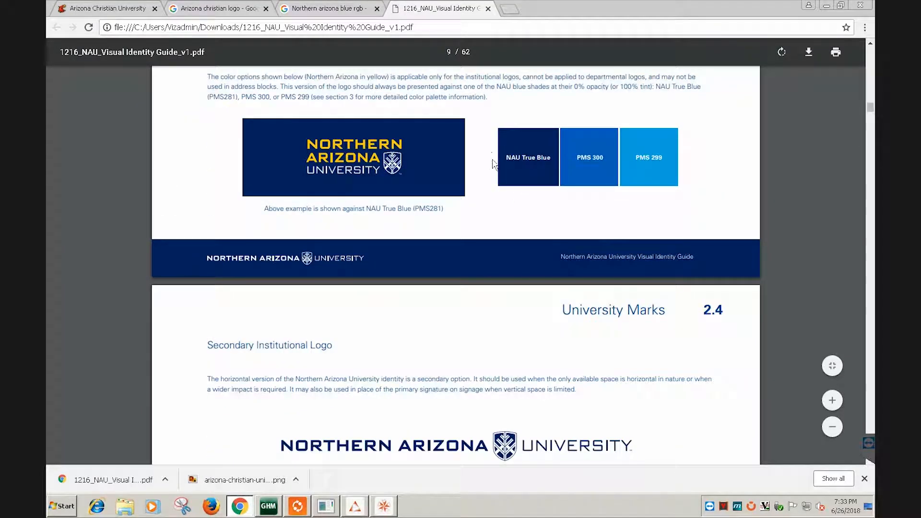
pyautogui.scroll(-4, 456, 117)
pyautogui.scroll(-19, 456, 116)
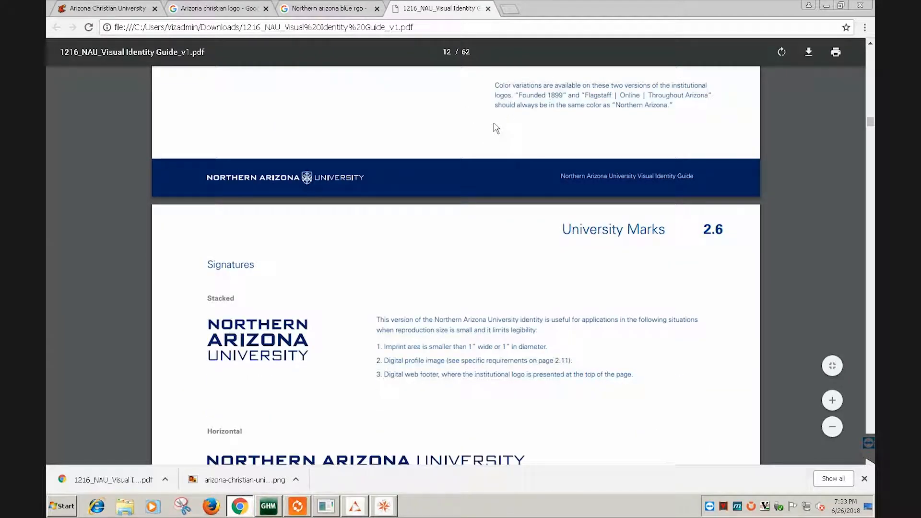
# - Find "rgb" in the identity guide and examine the color values of its Institutional Palette
pyautogui.hotkey('ctrl', 'f')
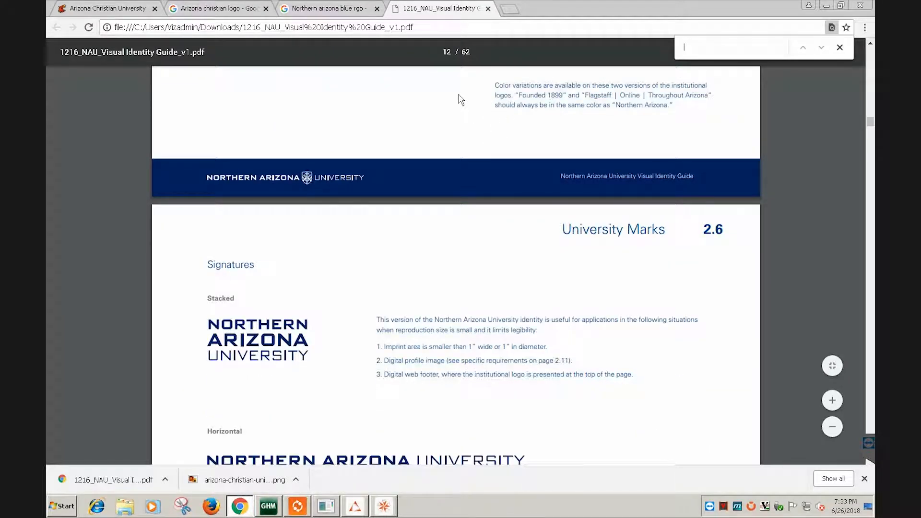
pyautogui.write('rgb')
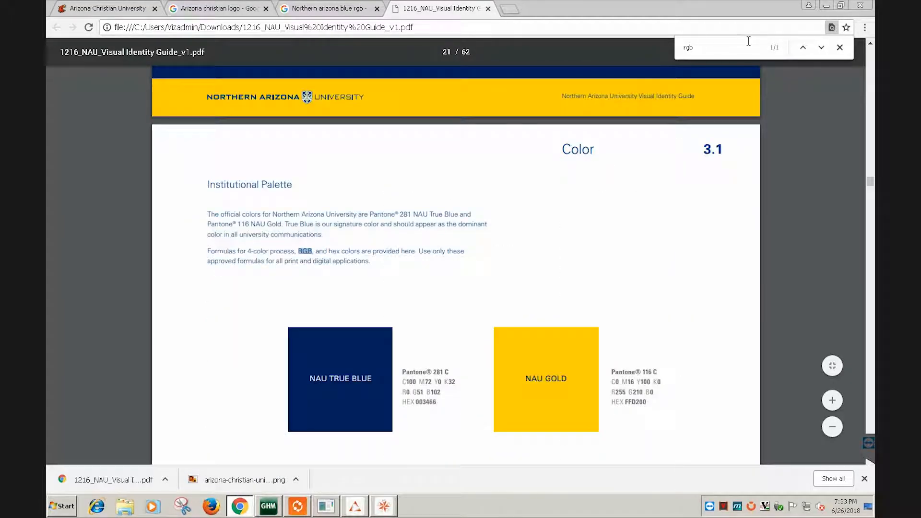
pyautogui.click(427, 308)
pyautogui.scroll(-1, 429, 291)
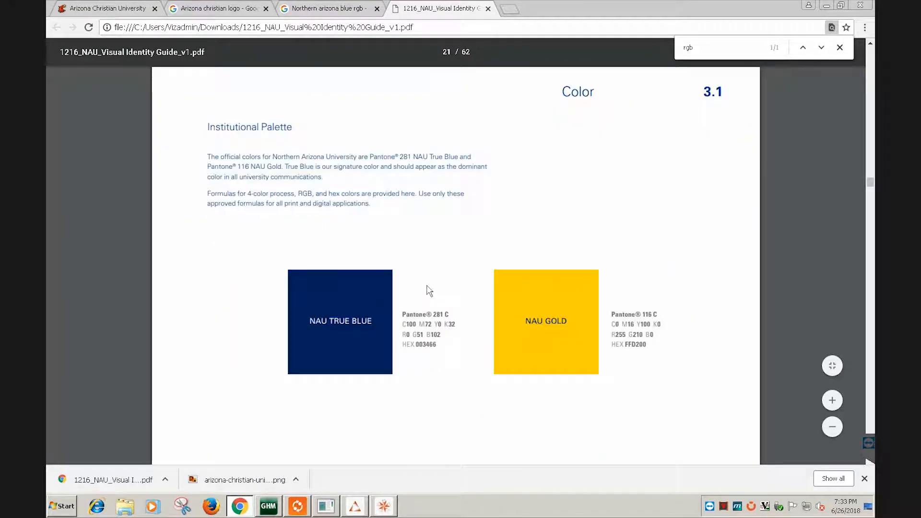
pyautogui.scroll(-1, 428, 287)
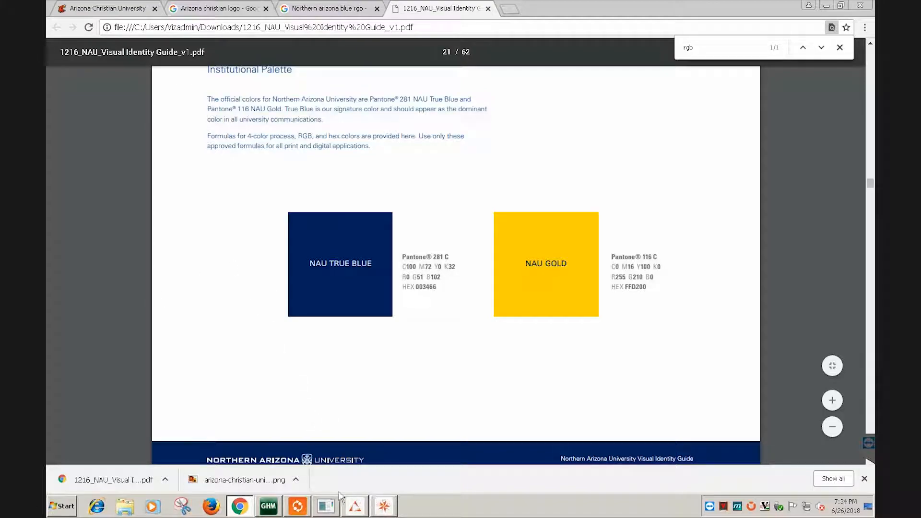
# - Switch to Viz Artist and set the second group's diffuse material color to RGB 0, 51, 102
pyautogui.click(382, 507)
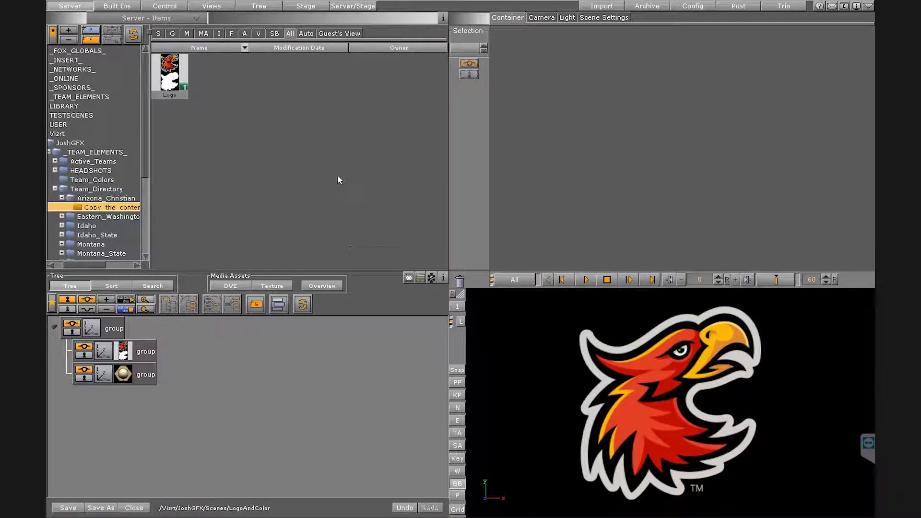
pyautogui.click(123, 379)
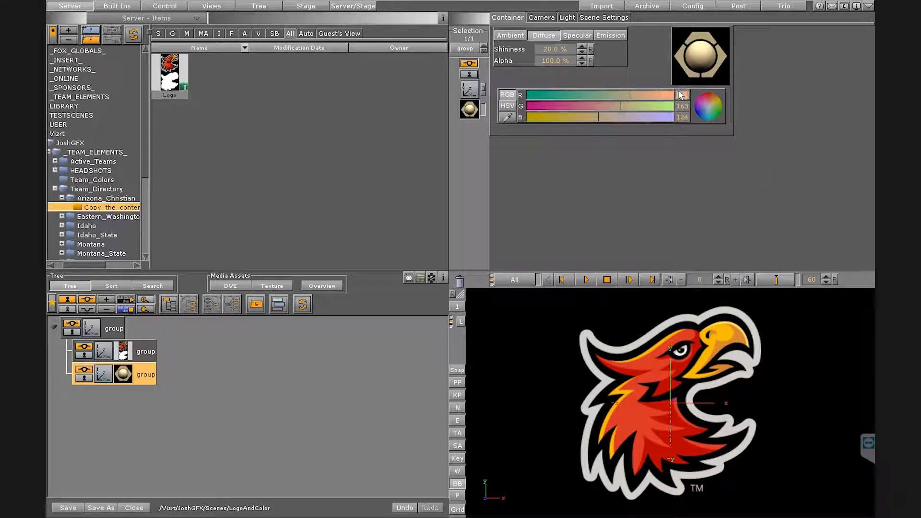
pyautogui.write('0')
pyautogui.click(686, 105)
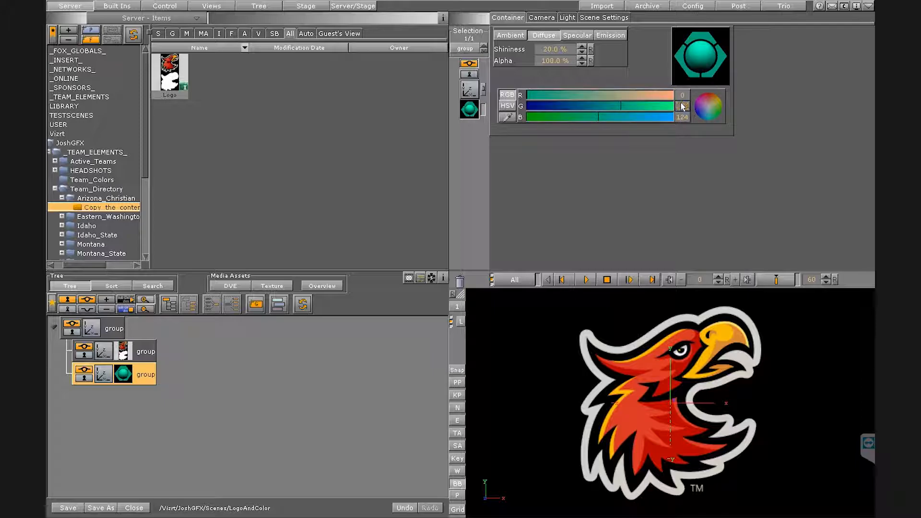
pyautogui.click(681, 117)
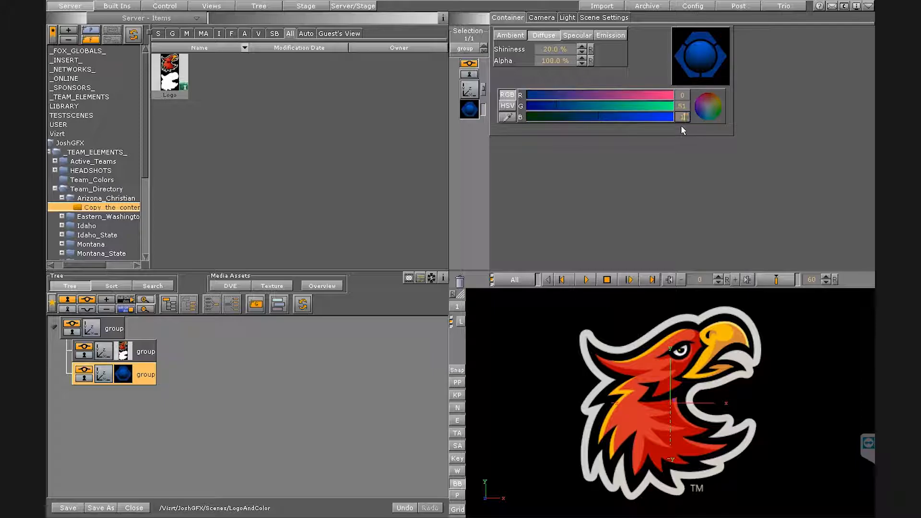
pyautogui.write('102')
pyautogui.press('Return')
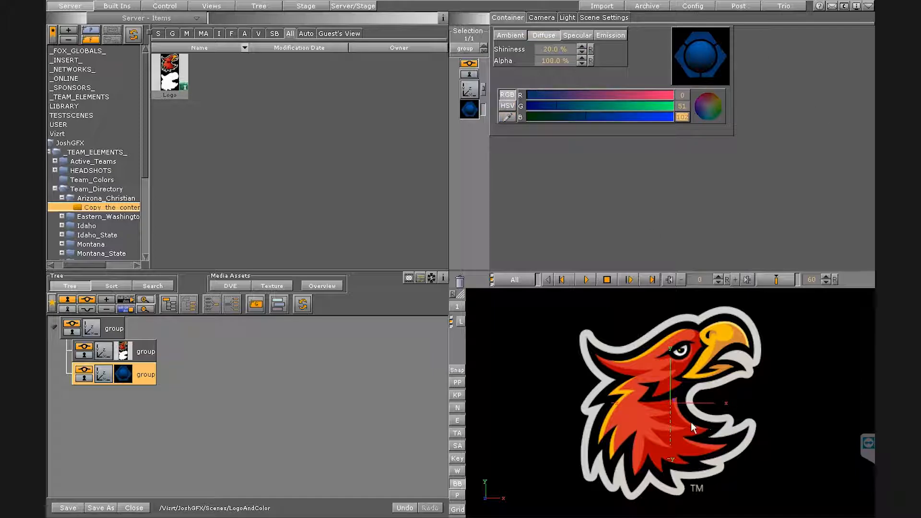
# - Sample the red of the Firebird logo with the color picker to set the material to RGB 214, 50, 41
pyautogui.click(500, 118)
pyautogui.click(626, 326)
pyautogui.moveTo(626, 325); pyautogui.dragTo(641, 421)
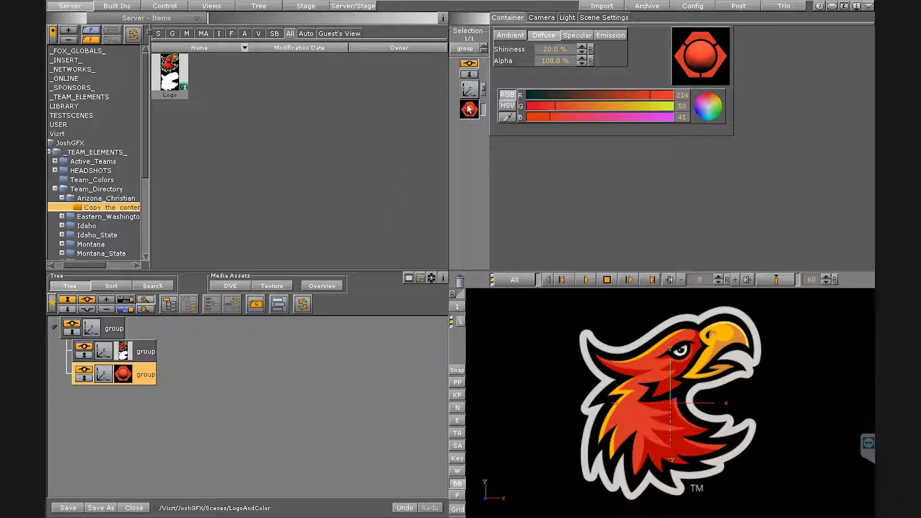
# - Save the red material as "Color" in Arizona_Christian's Copy_the_contents_of_this_folder and list all item types there
pyautogui.moveTo(469, 110); pyautogui.dragTo(228, 81)
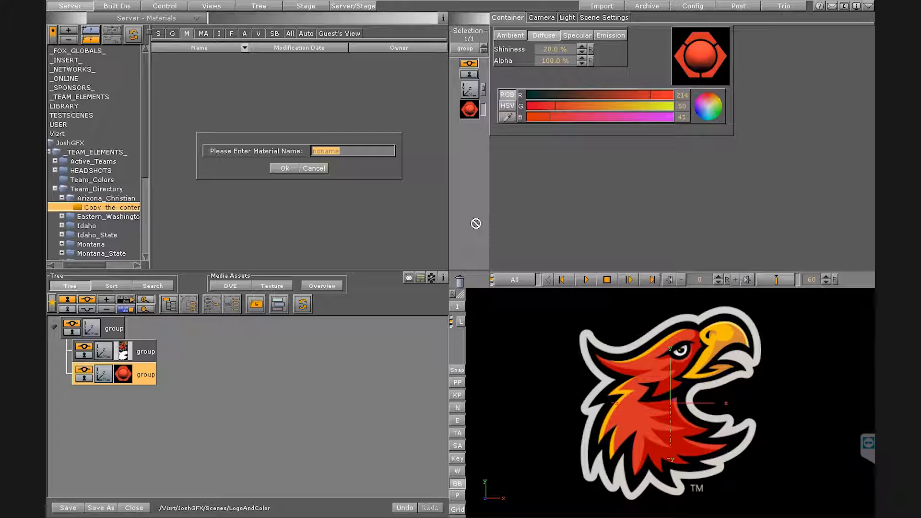
pyautogui.write('c')
pyautogui.click(281, 169)
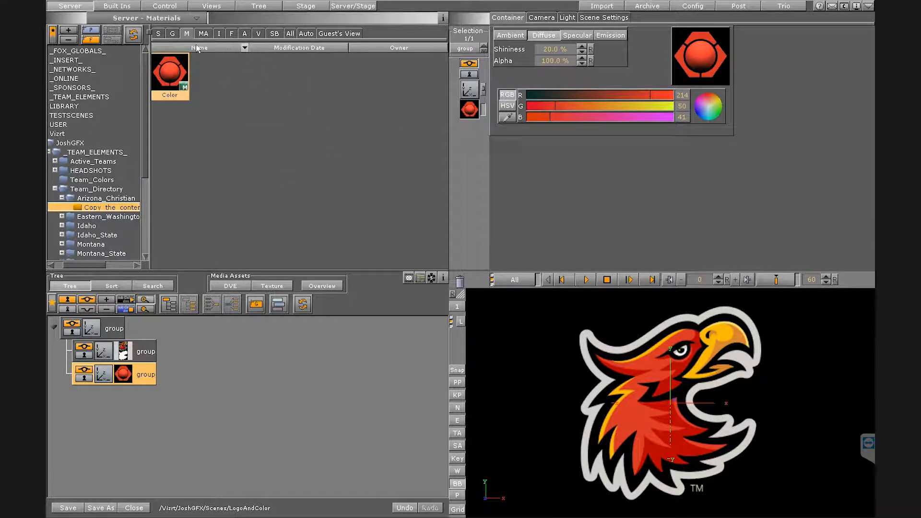
pyautogui.click(290, 34)
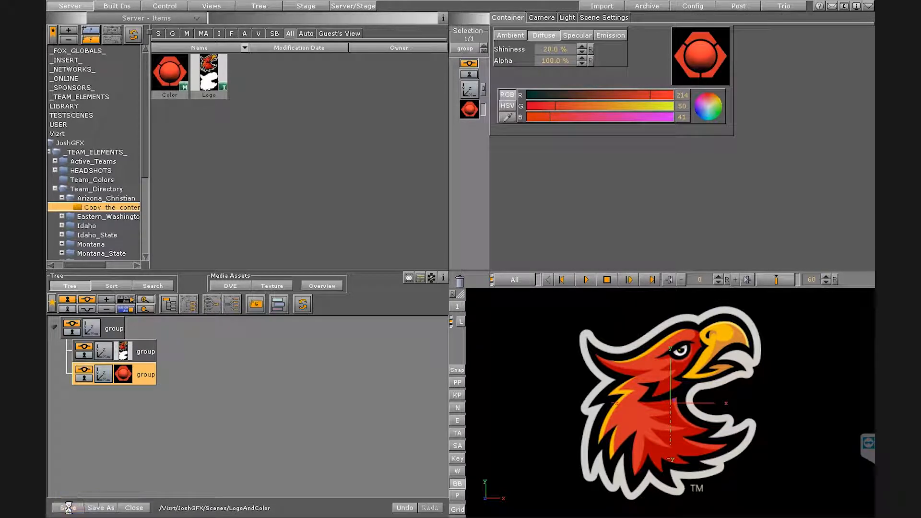
# - Return to Viz Trio, reload the changed scenes on the external renderers and quit the Trio client
pyautogui.click(793, 6)
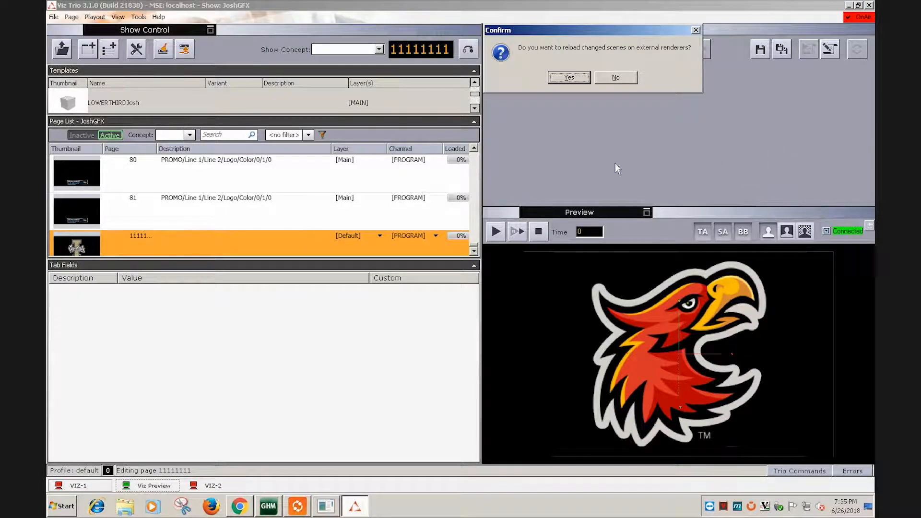
pyautogui.click(575, 77)
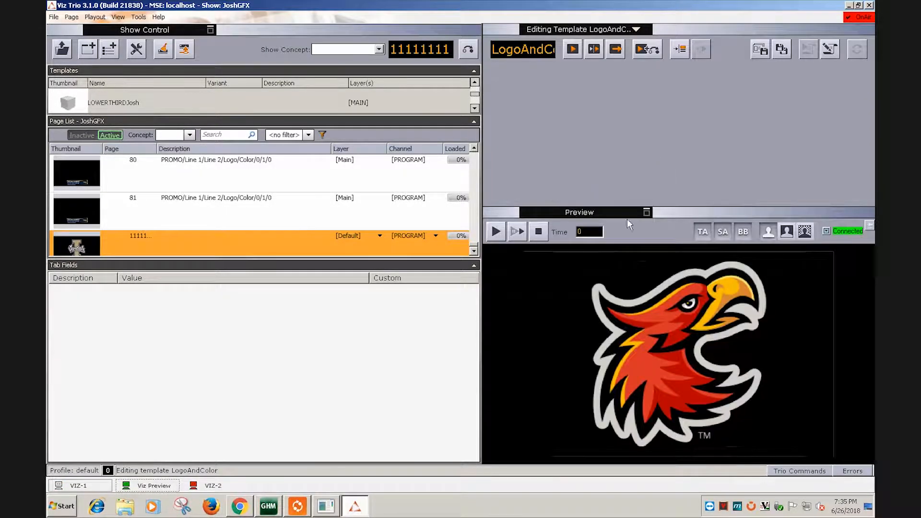
pyautogui.click(849, 6)
pyautogui.click(354, 506)
pyautogui.click(868, 6)
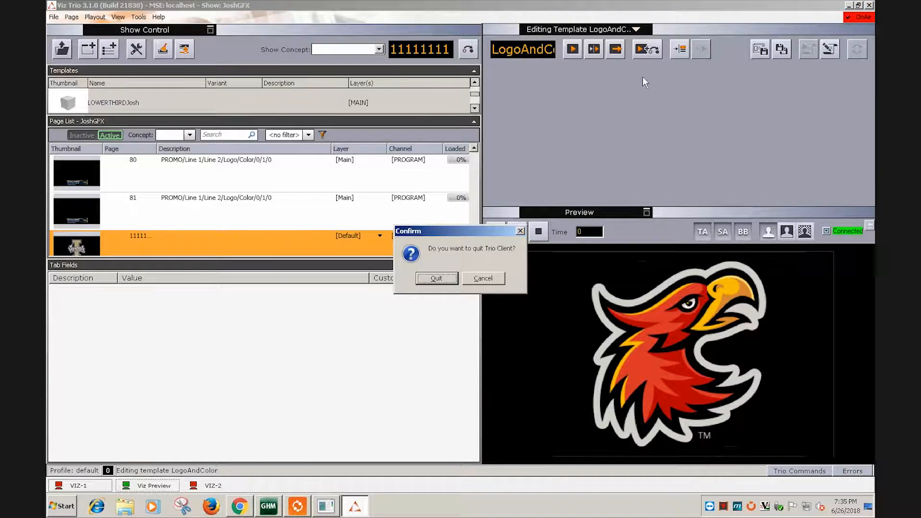
pyautogui.click(436, 283)
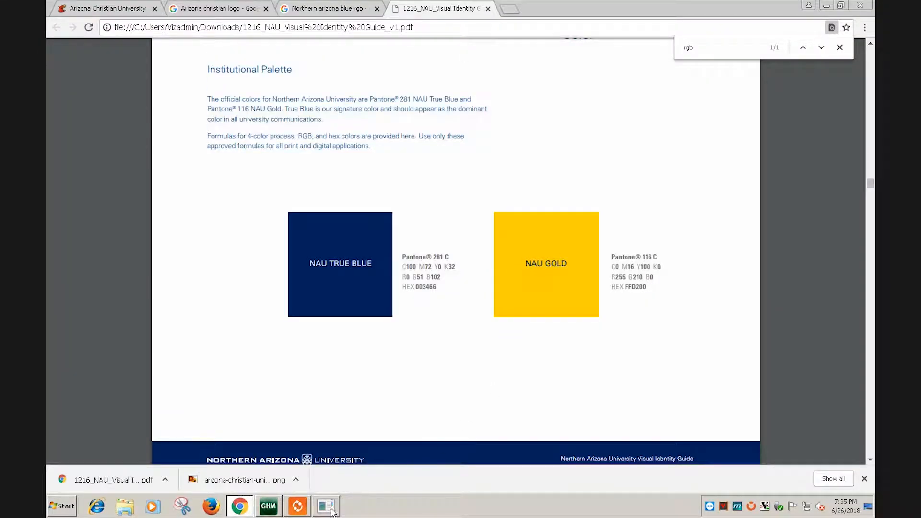
# - Switch to Viz GH Manager, copy Arizona Christian's Logo and Color files and collapse the Arizona_Christian folder
pyautogui.click(269, 506)
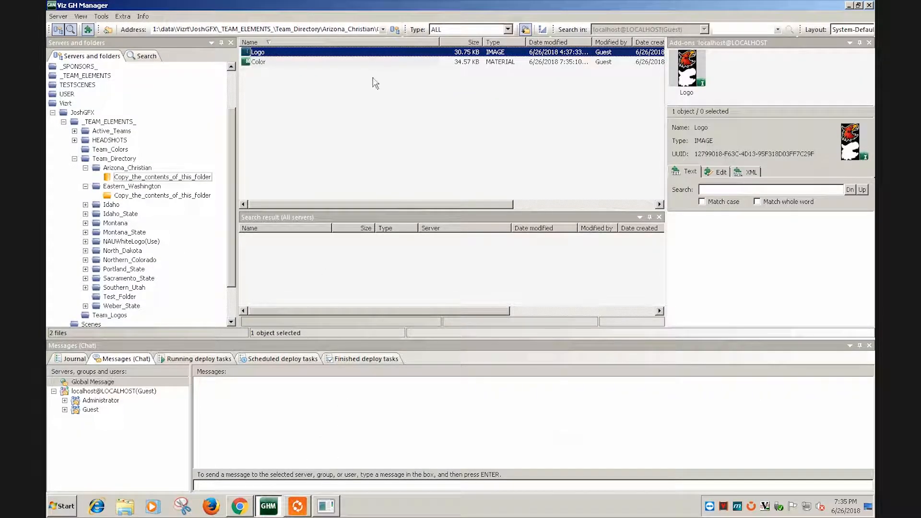
pyautogui.click(399, 107)
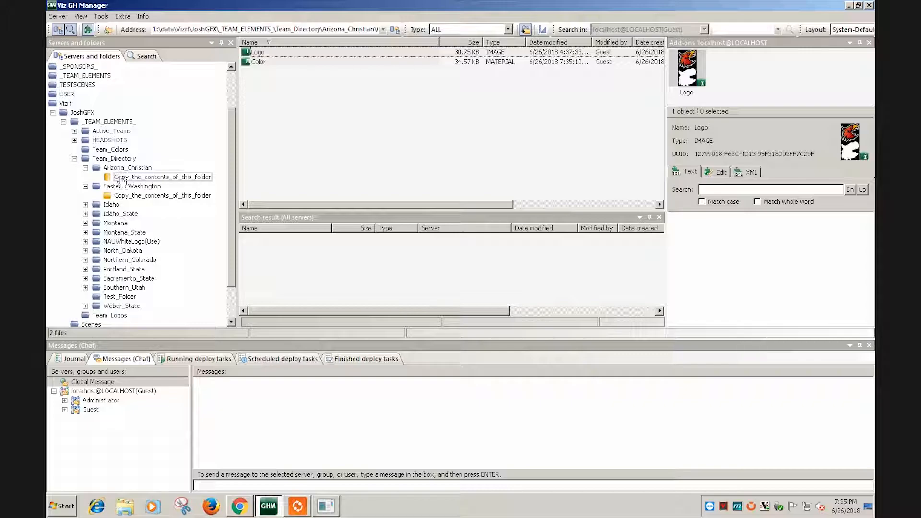
pyautogui.moveTo(356, 75); pyautogui.dragTo(365, 52)
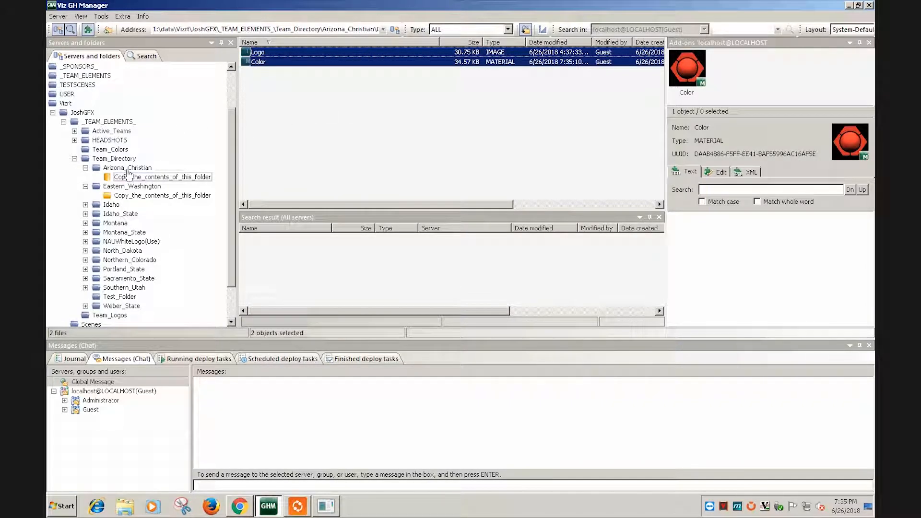
pyautogui.click(85, 168)
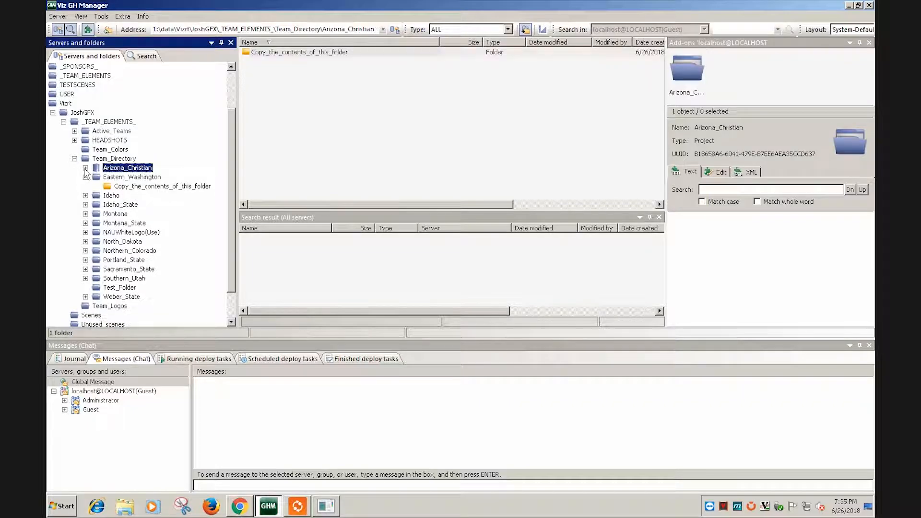
# - Delete the existing Logo and Color files from the Away(Paste_Here) folder under Active_Teams
pyautogui.click(74, 131)
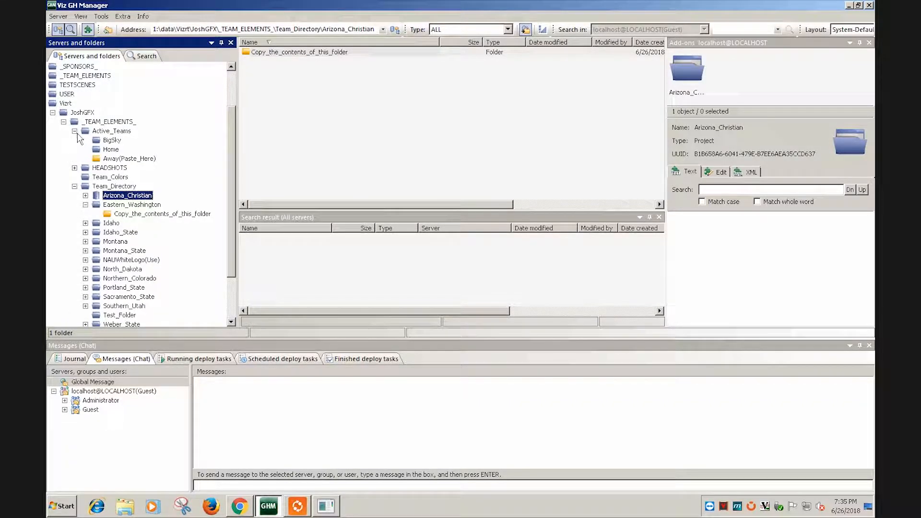
pyautogui.click(117, 169)
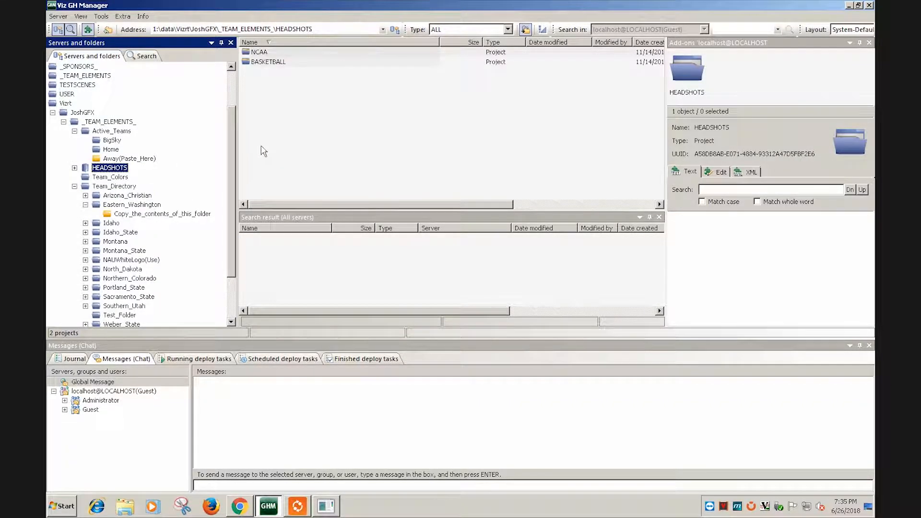
pyautogui.click(124, 158)
pyautogui.moveTo(356, 89); pyautogui.dragTo(394, 48)
pyautogui.press('Delete')
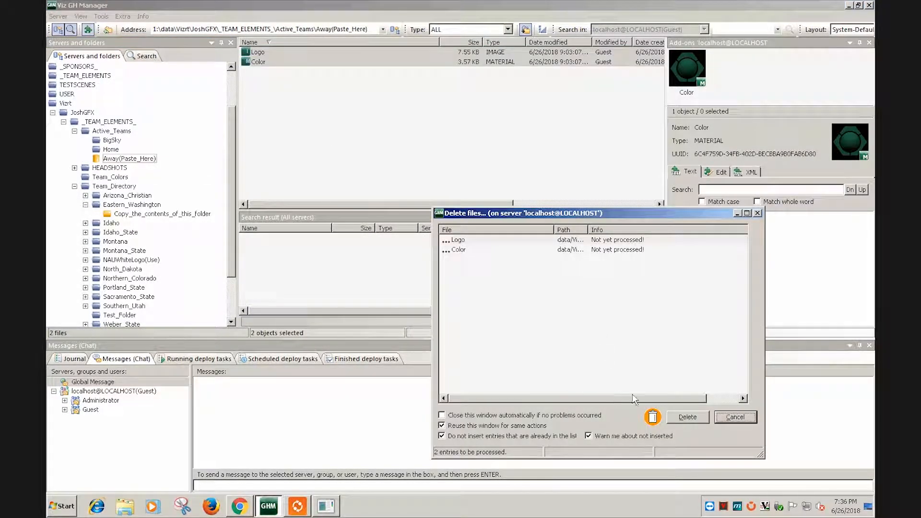
pyautogui.click(456, 105)
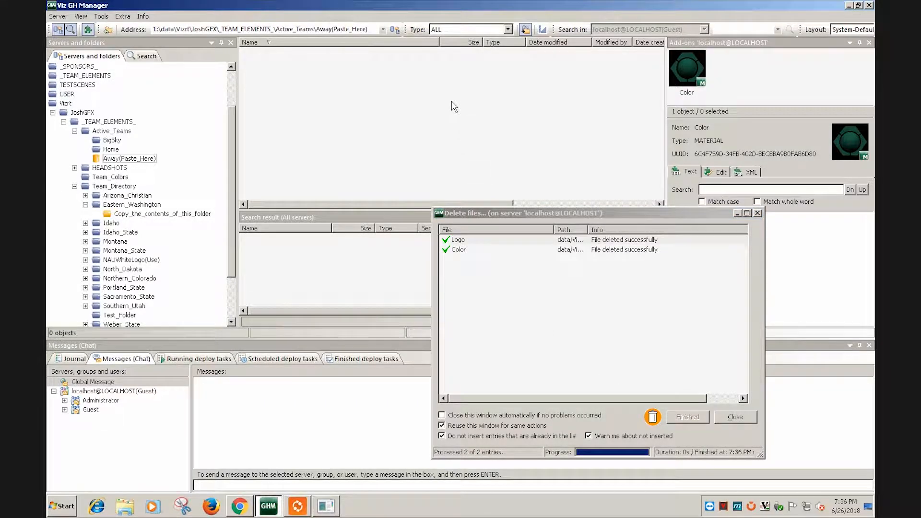
# - Paste duplicates of Arizona Christian's Logo and Color into Away(Paste_Here) and check both files' previews
pyautogui.rightClick(452, 102)
pyautogui.click(490, 221)
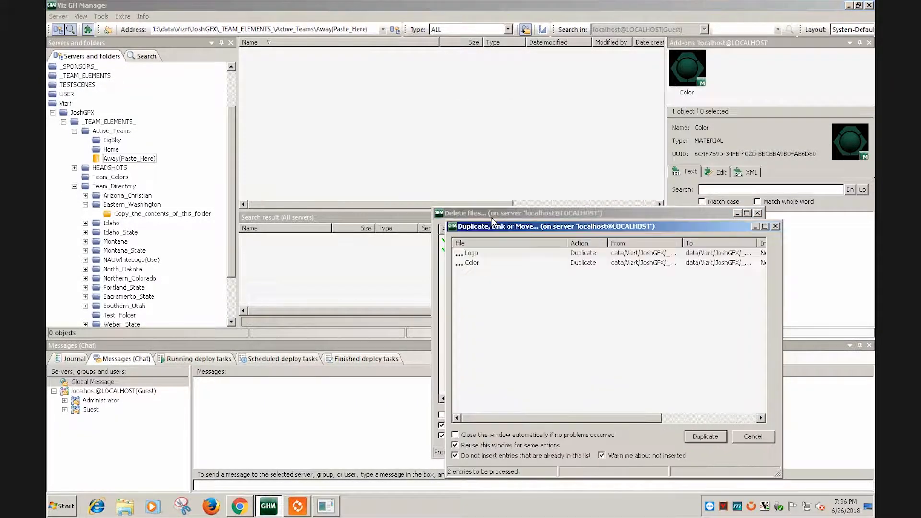
pyautogui.click(719, 437)
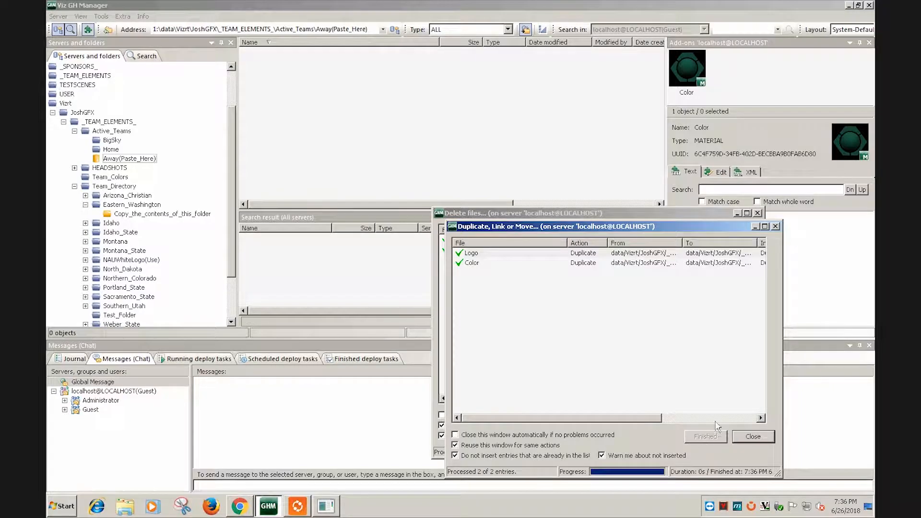
pyautogui.click(775, 227)
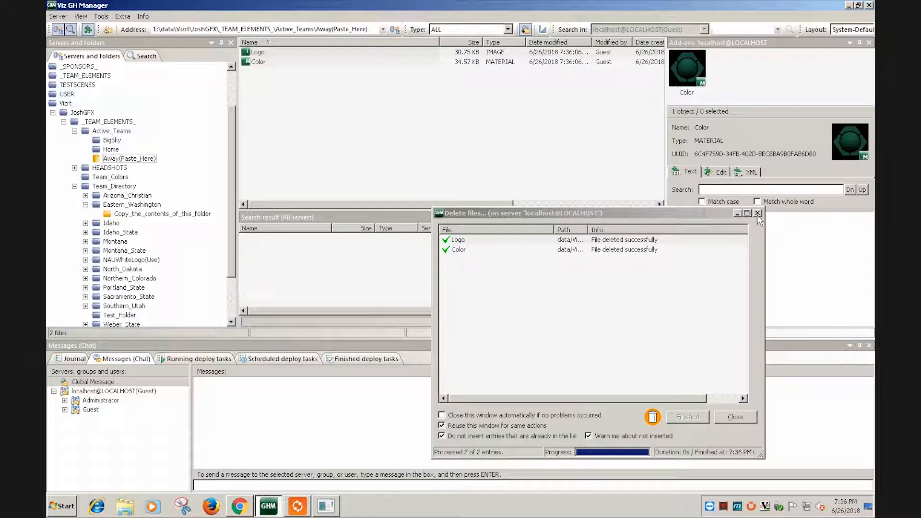
pyautogui.click(758, 213)
pyautogui.click(419, 51)
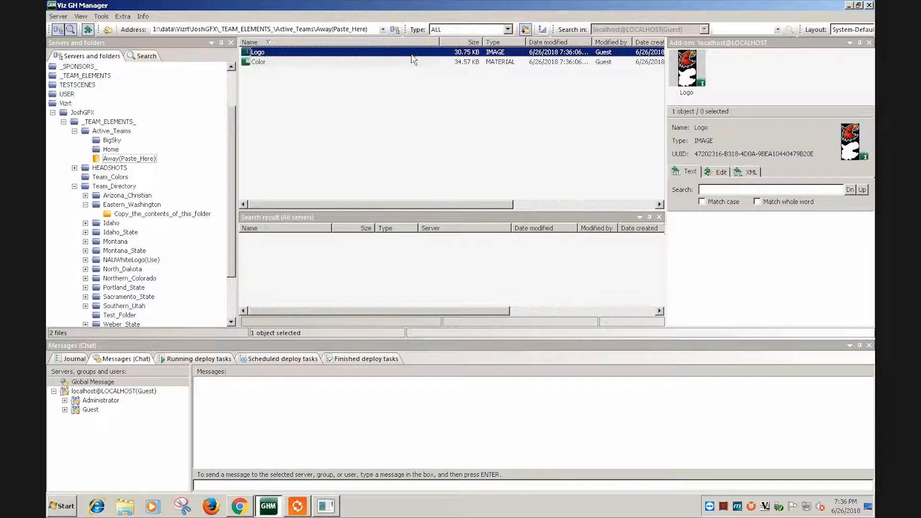
pyautogui.click(408, 61)
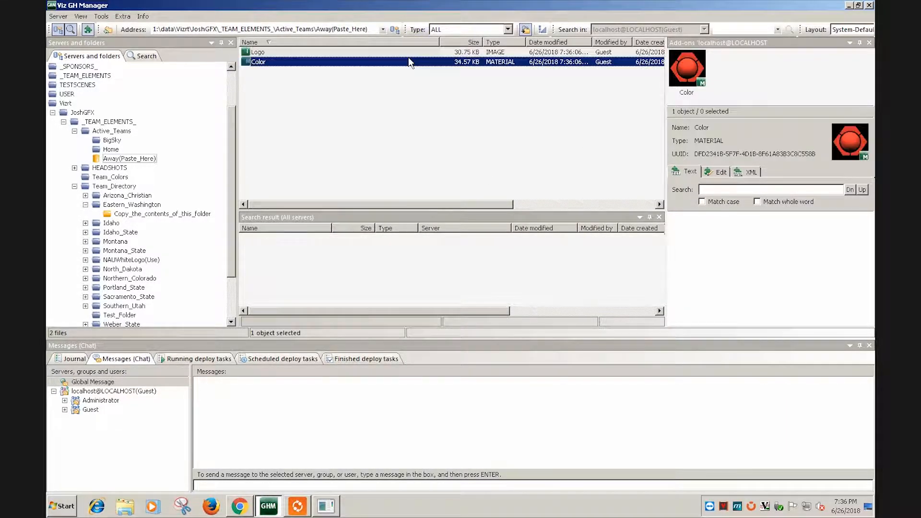
# - Close Viz GH Manager, minimize Chrome and launch Viz Trio from the desktop
pyautogui.click(869, 5)
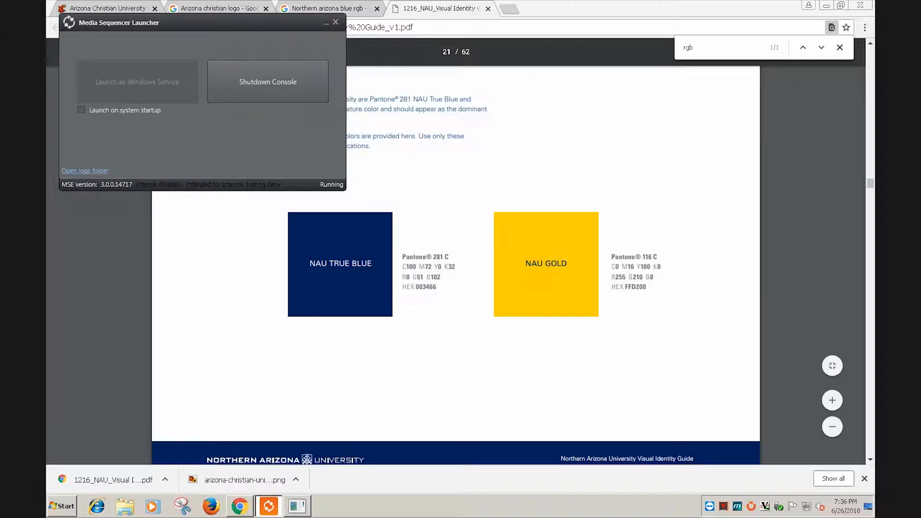
pyautogui.click(824, 7)
pyautogui.doubleClick(629, 205)
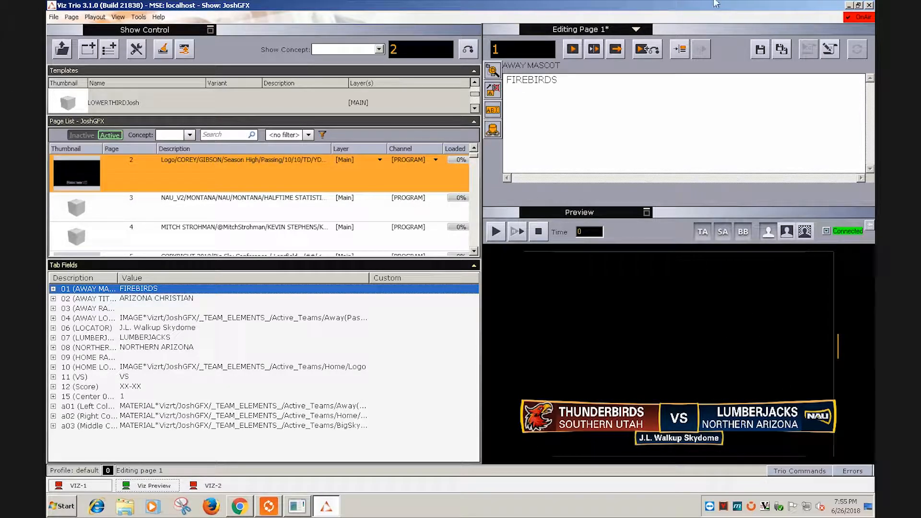
# - Minimize Viz Trio and move the Media Sequencer launcher and console windows away from the desktop icons
pyautogui.click(848, 6)
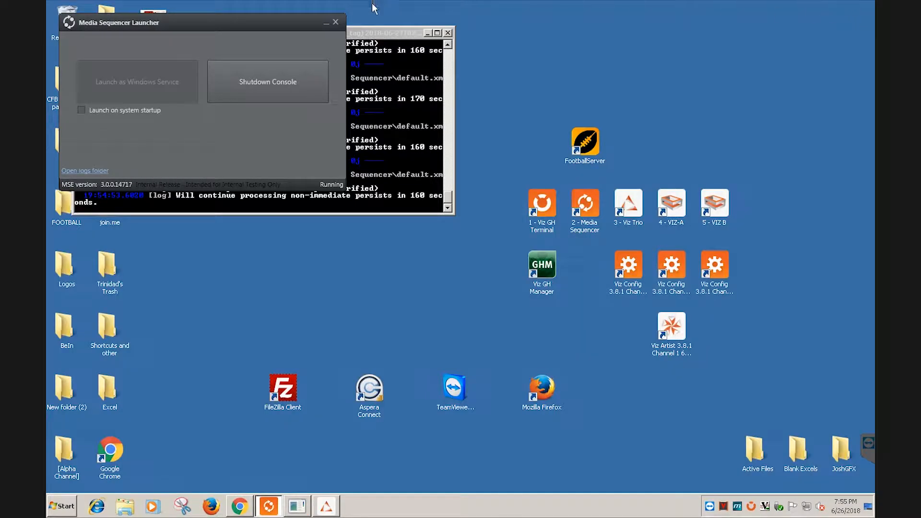
pyautogui.moveTo(380, 79); pyautogui.dragTo(458, 136)
pyautogui.moveTo(261, 33); pyautogui.dragTo(554, 94)
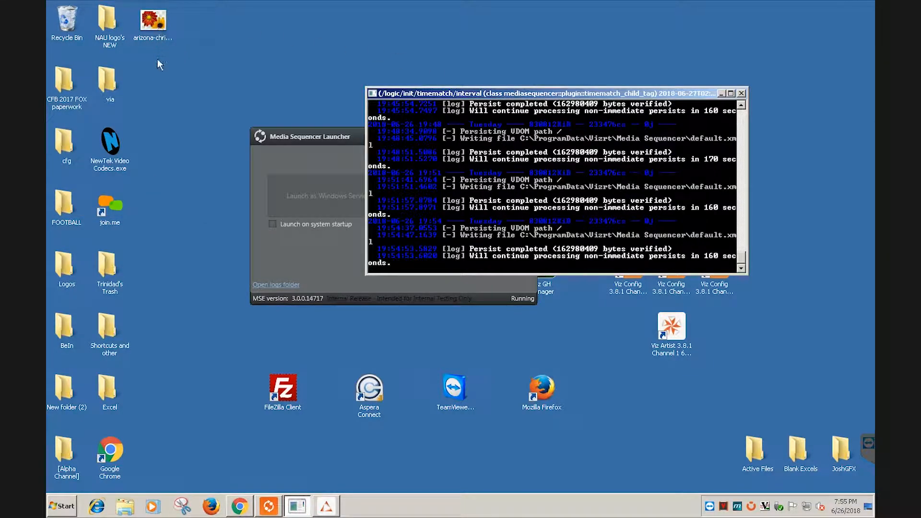
# - Delete arizona-christian-university-logo.png from the desktop and return to Viz Trio
pyautogui.click(177, 68)
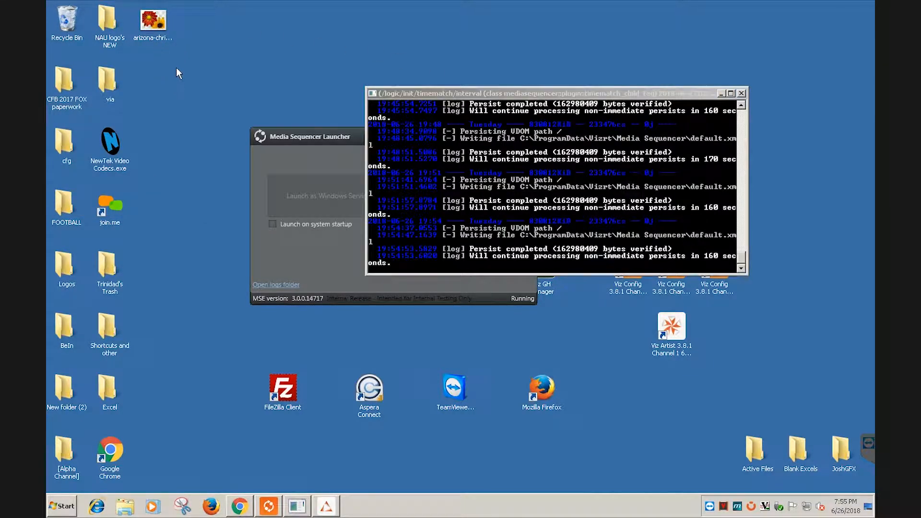
pyautogui.click(158, 18)
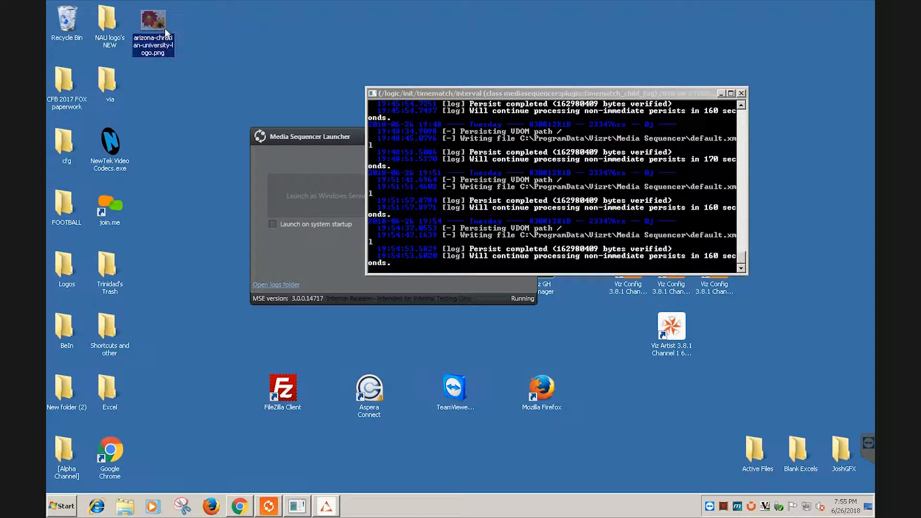
pyautogui.moveTo(134, 32); pyautogui.dragTo(208, 29)
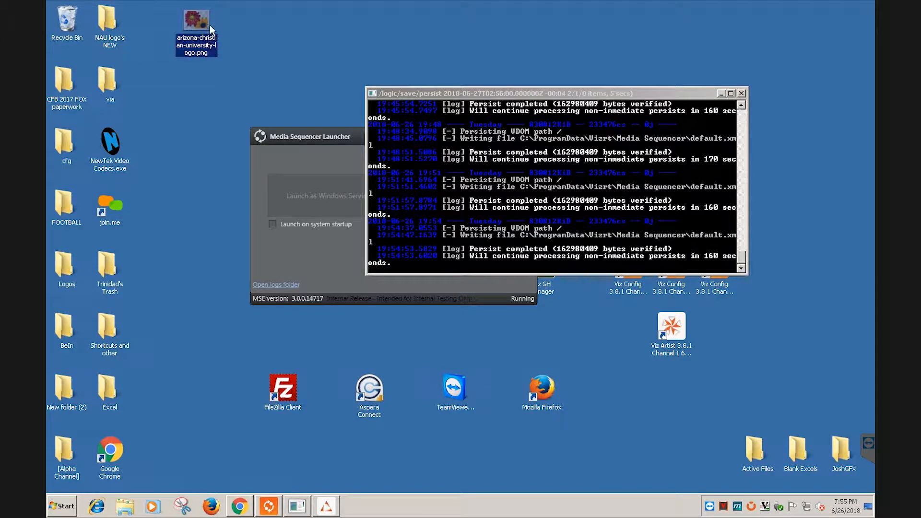
pyautogui.rightClick(204, 25)
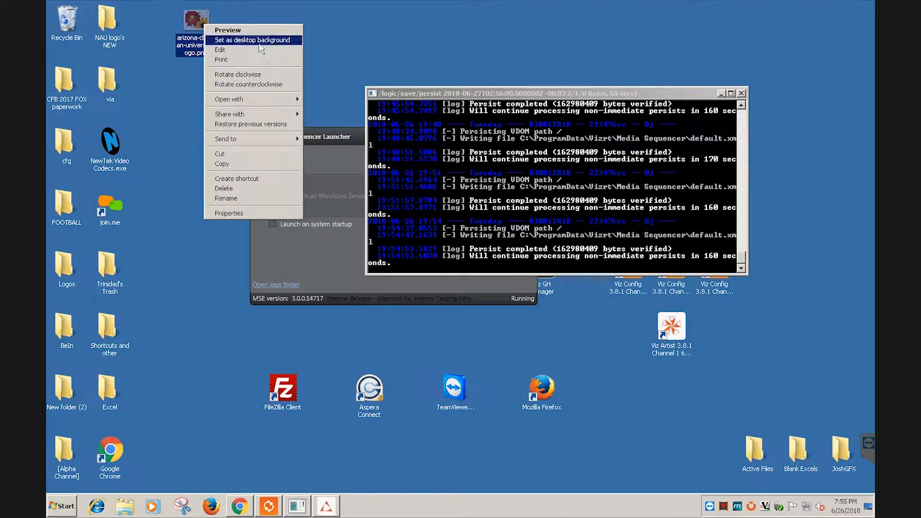
pyautogui.click(263, 190)
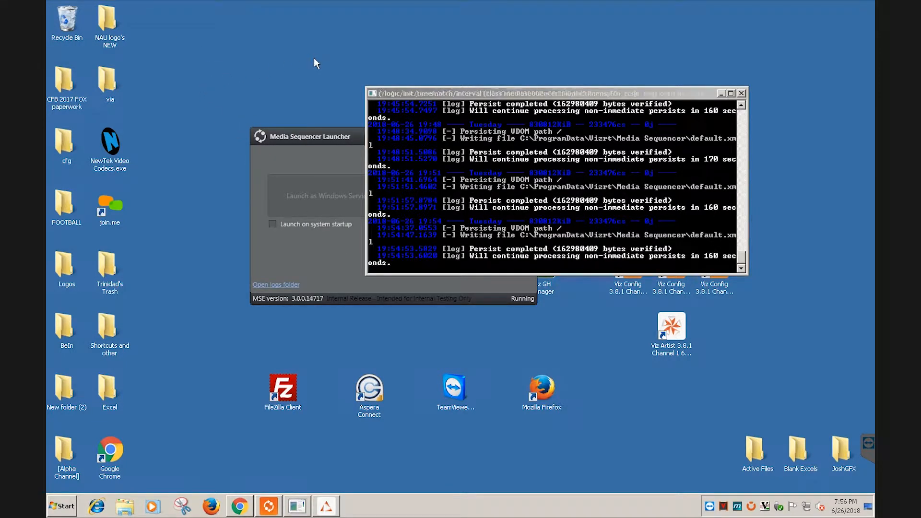
pyautogui.click(327, 506)
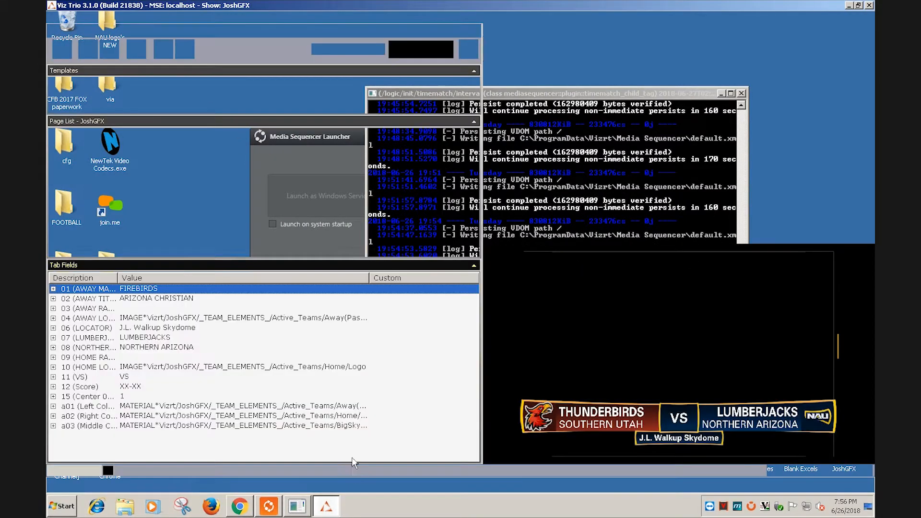